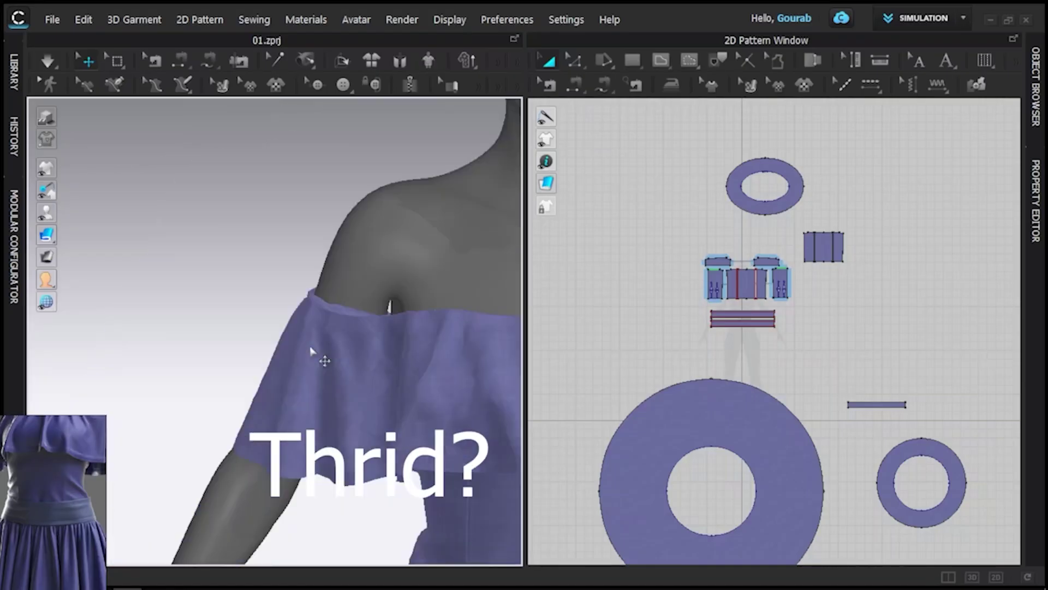
Offset the oval ruffle's outer edge as a single internal line at 15 mm distance
left_click(311, 351)
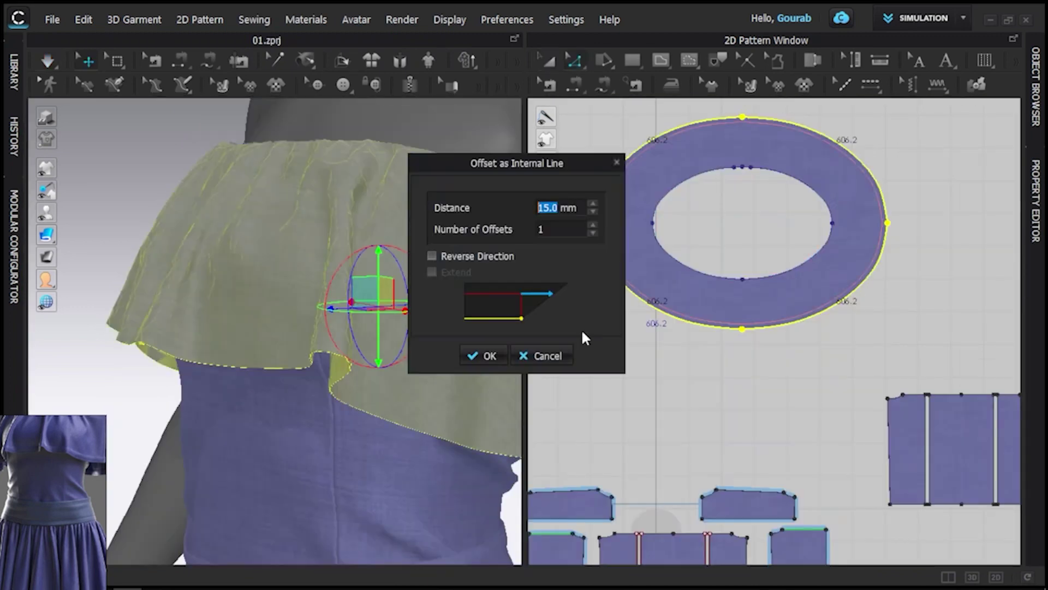
key("Return")
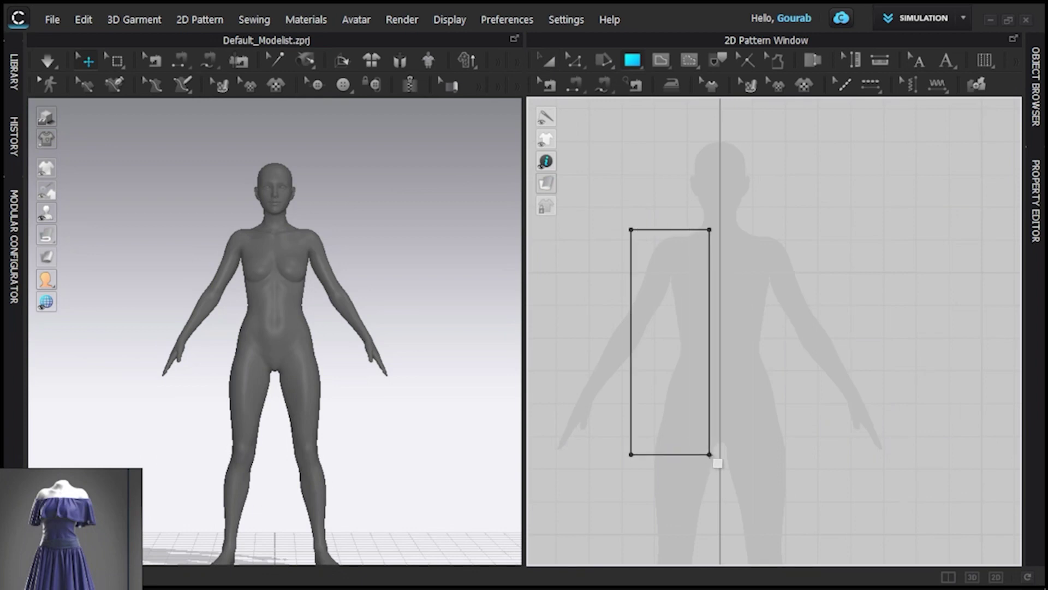
Draw a tall rectangular pattern beside the centre line and reshape it into a half bodice with sloped shoulder, curved neckline and armhole
left_click_drag(715, 465, 716, 465)
scroll(684, 261, "up", 4)
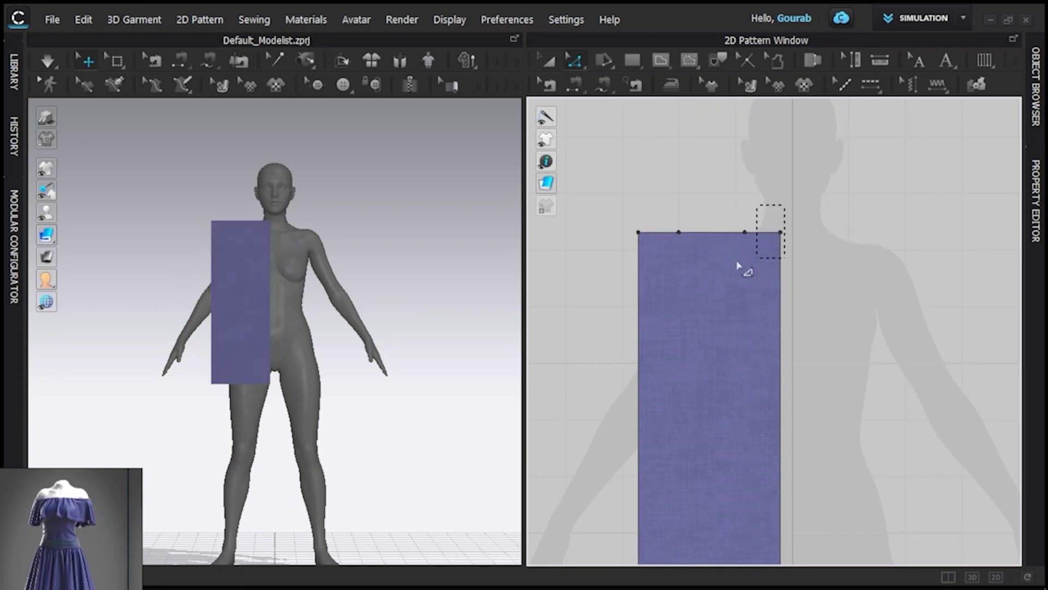
middle_click_drag(680, 257, 682, 203)
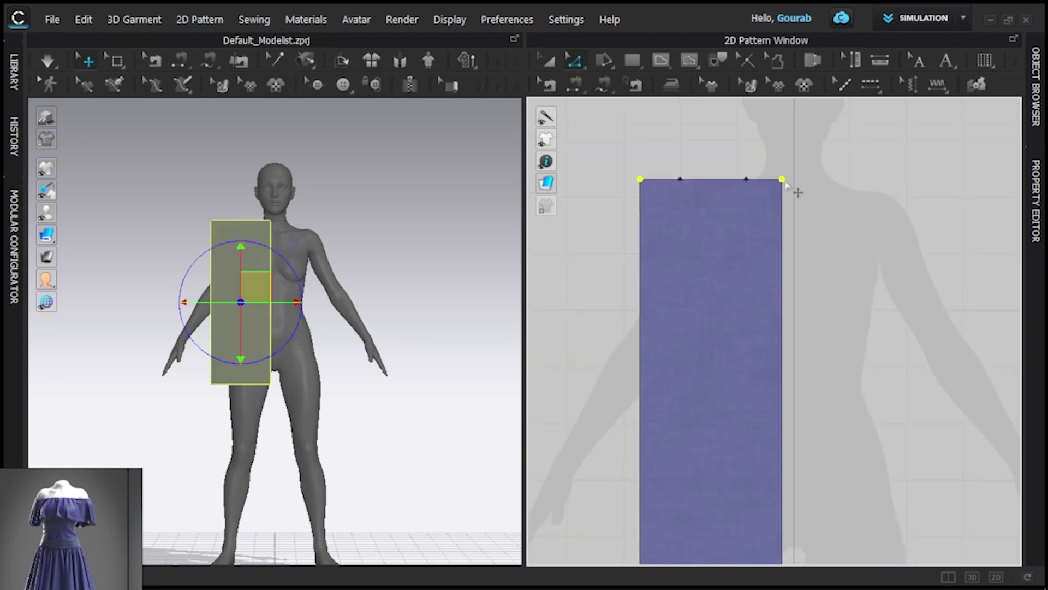
scroll(753, 284, "down", 2)
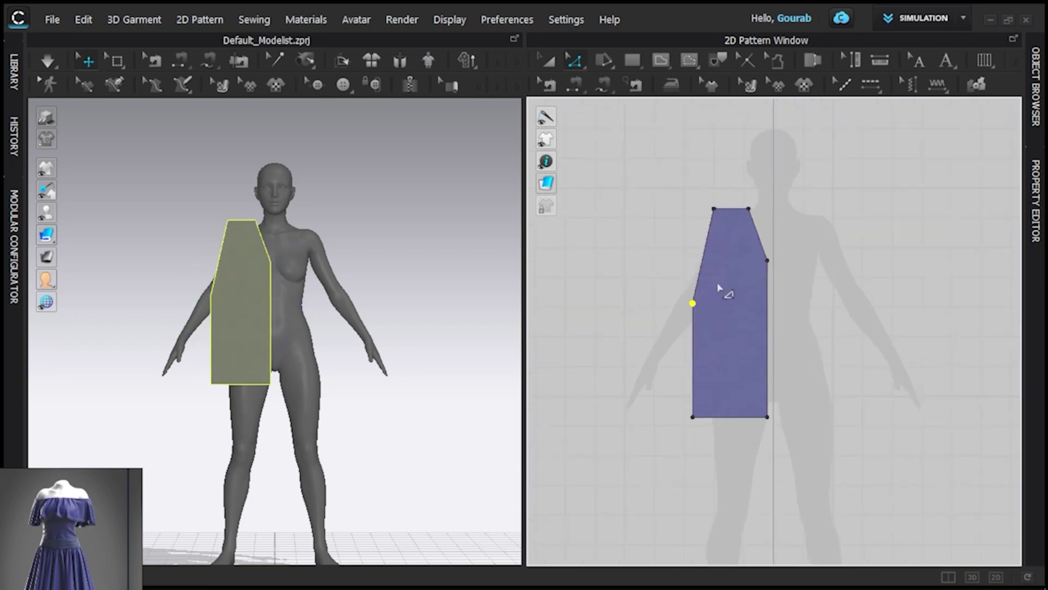
left_click_drag(777, 240, 775, 264)
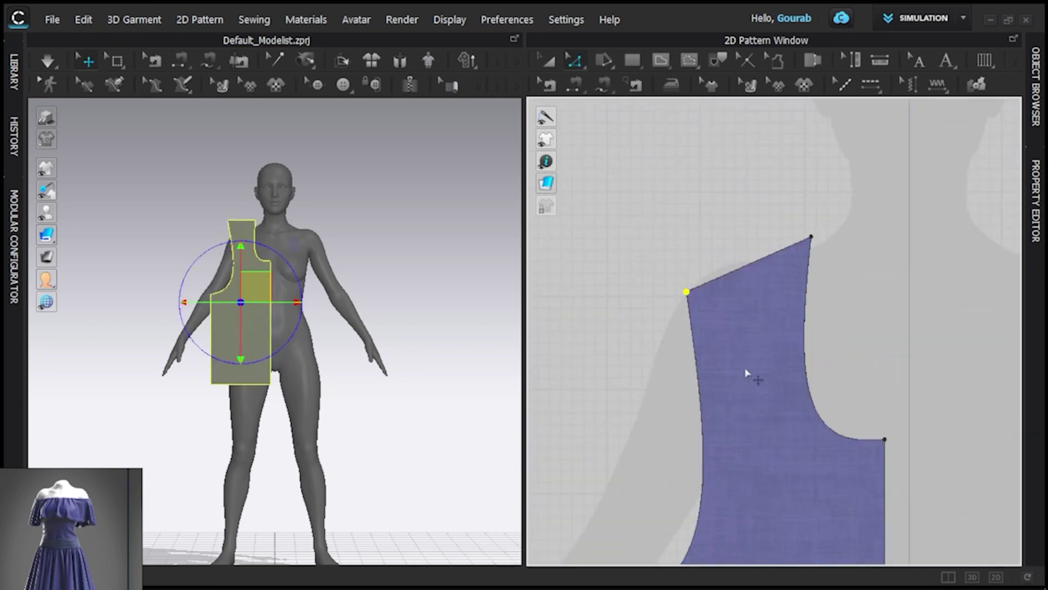
Duplicate the half bodice beside the original and arrange the copy behind the avatar as the back piece
scroll(749, 369, "down", 3)
key("ctrl+r")
left_click(735, 330)
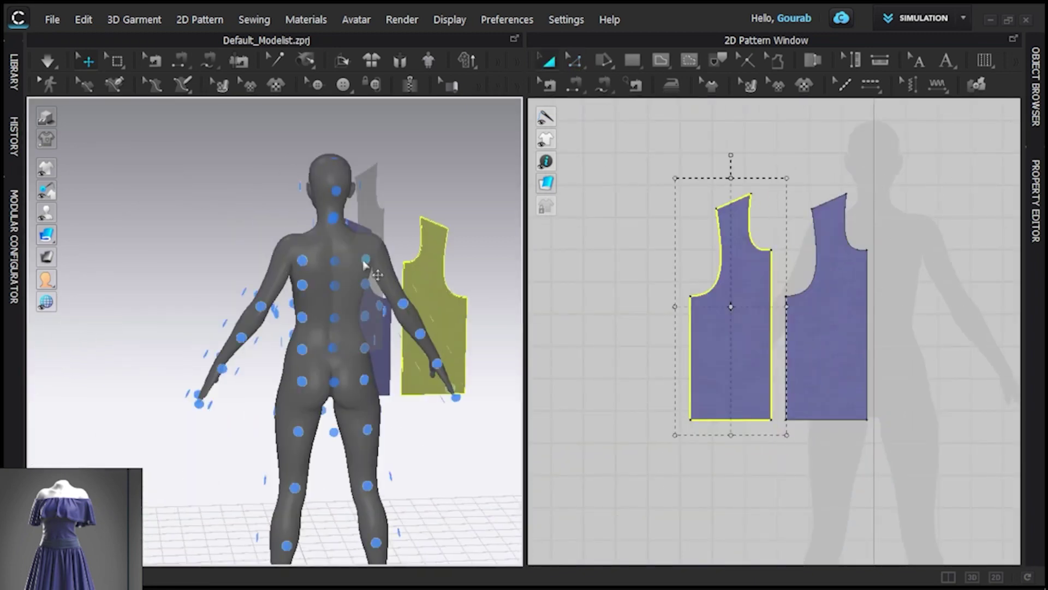
right_click_drag(363, 346, 206, 335)
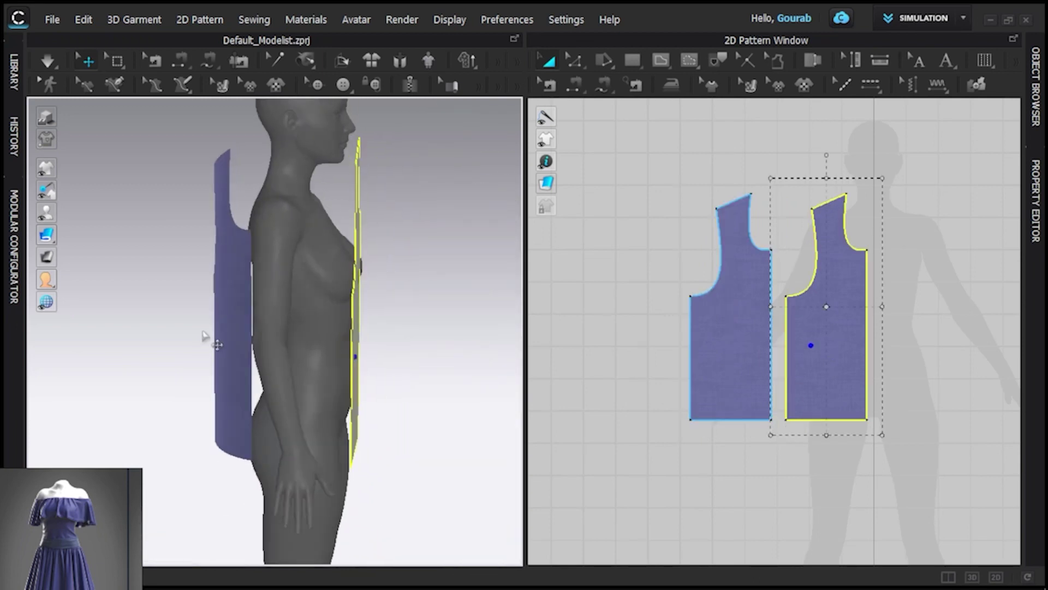
Flip the back bodice piece horizontally and place it again behind the avatar, opposite the front piece
left_click(744, 320)
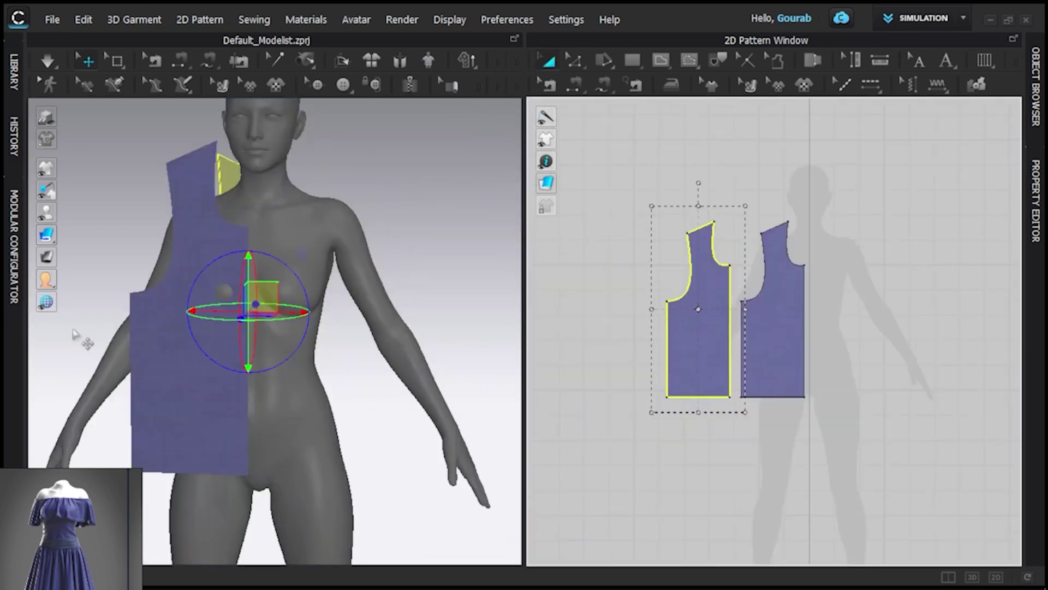
right_click(260, 243)
left_click(306, 244)
right_click_drag(306, 243, 492, 264)
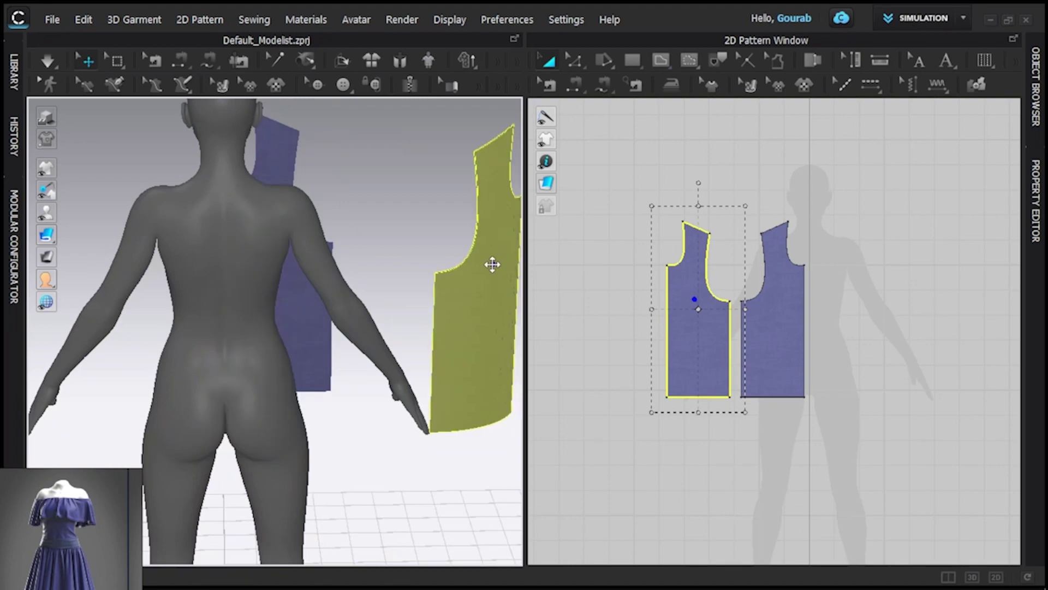
left_click(277, 237)
right_click_drag(278, 311, 187, 333)
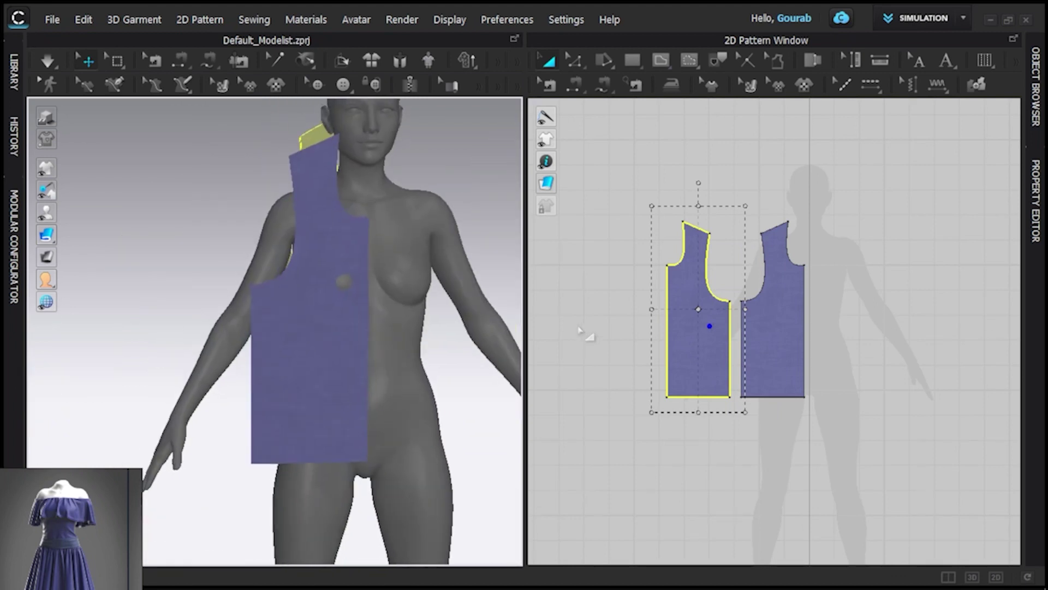
Create mirrored copies of the front and back bodice pieces and position them on the avatar's other side
key("ctrl+a")
key("ctrl+c")
key("ctrl+v")
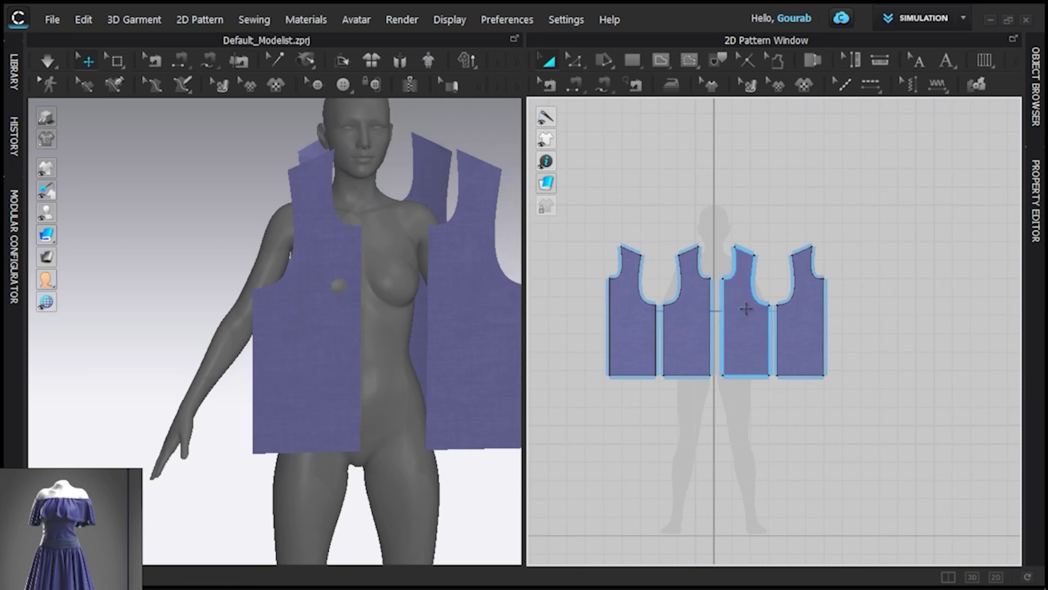
left_click(426, 361)
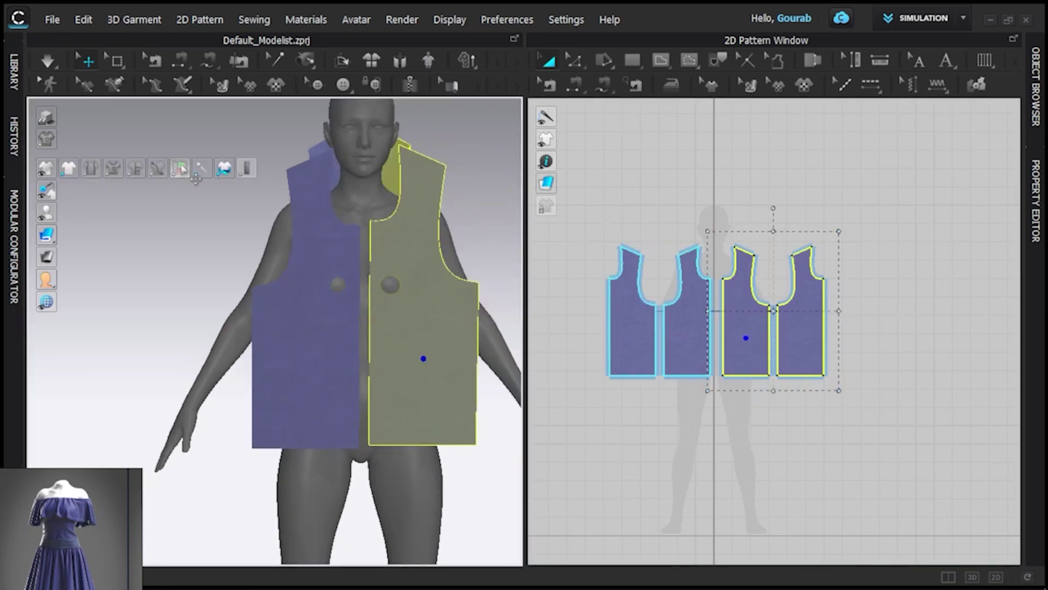
Simulate the four bodice pieces so they drape on the avatar
key("space")
left_click(409, 292)
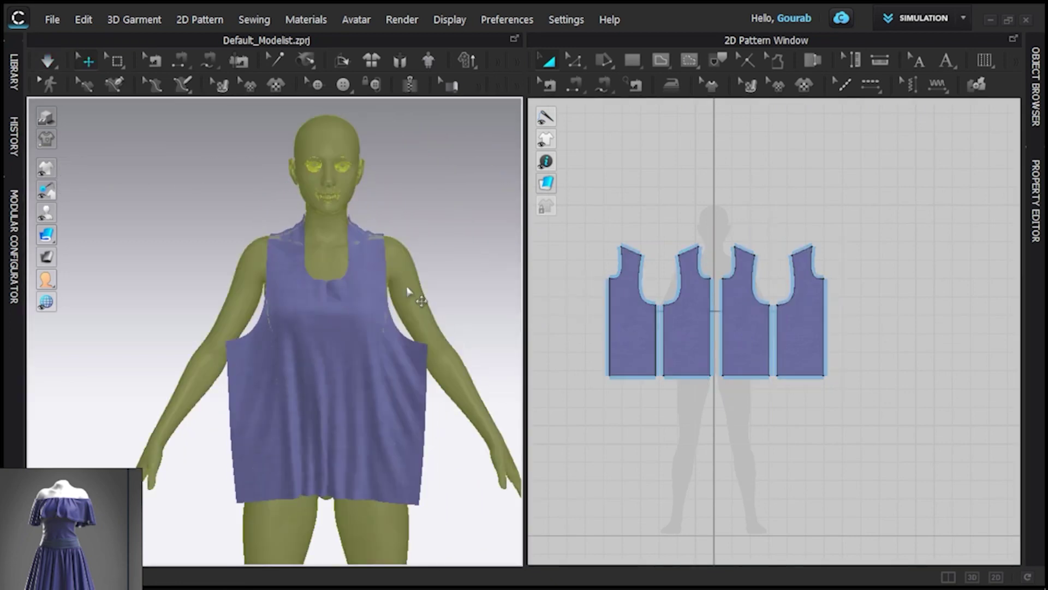
left_click(461, 187)
Reshape the sleeve pattern's cap curve to a length of about 360 mm
scroll(437, 221, "up", 4)
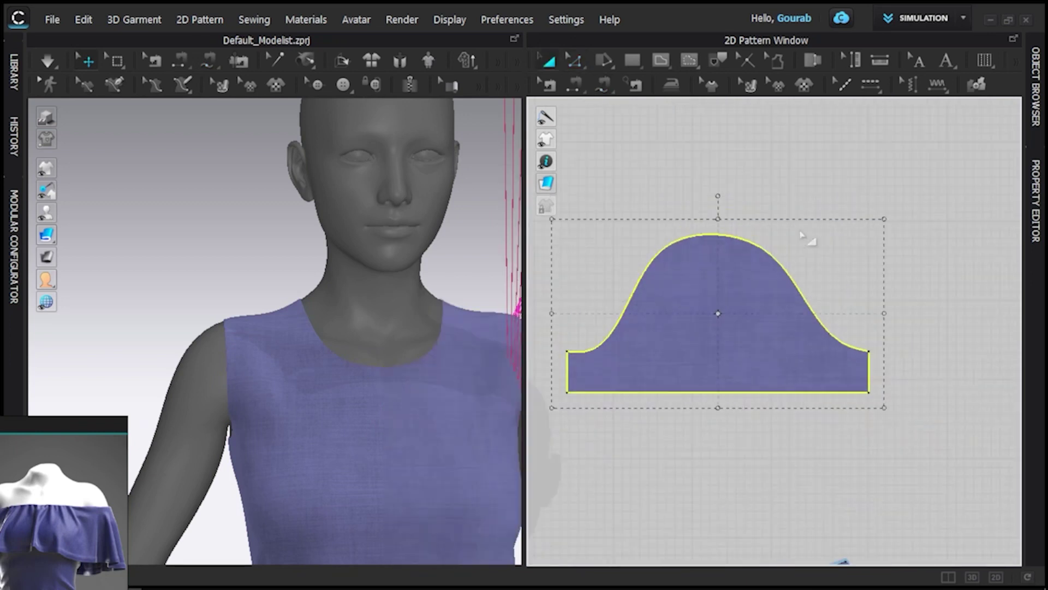
scroll(801, 235, "up", 2)
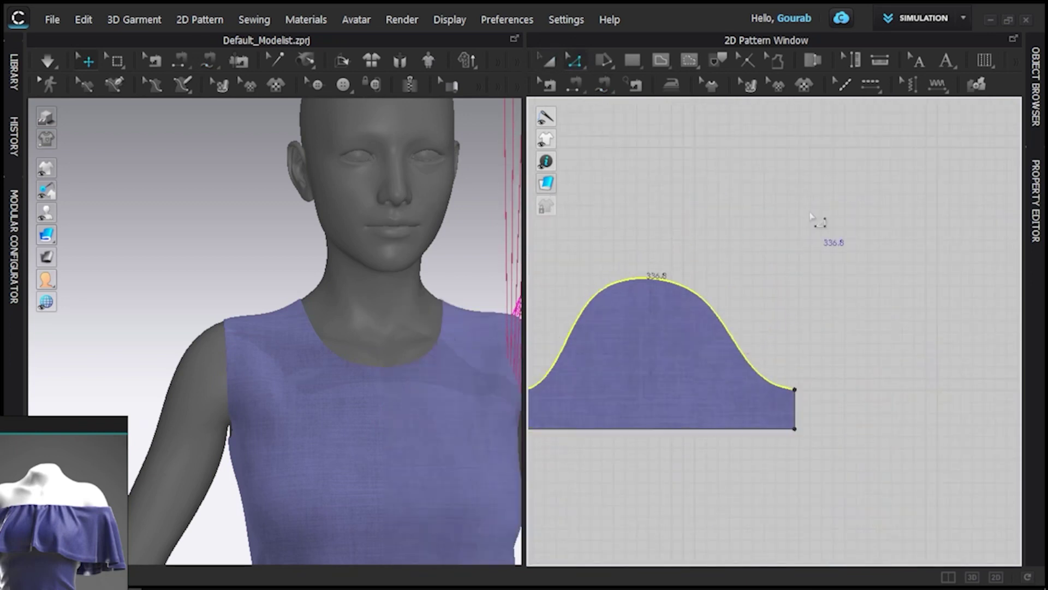
scroll(775, 240, "up", 4)
scroll(766, 247, "down", 2)
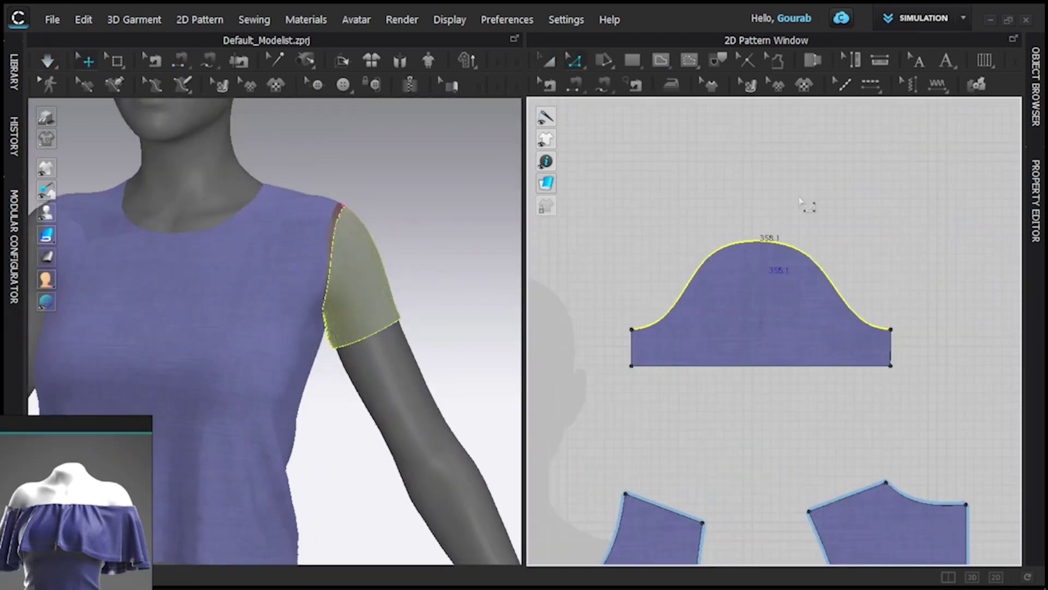
scroll(770, 240, "up", 3)
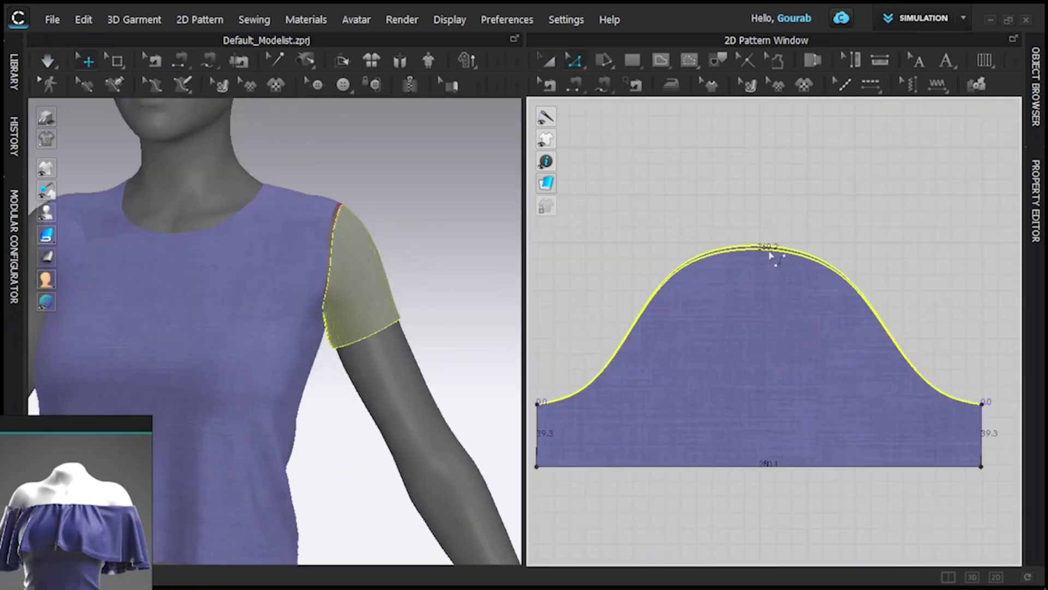
key("a")
right_click_drag(428, 264, 368, 381)
key("n")
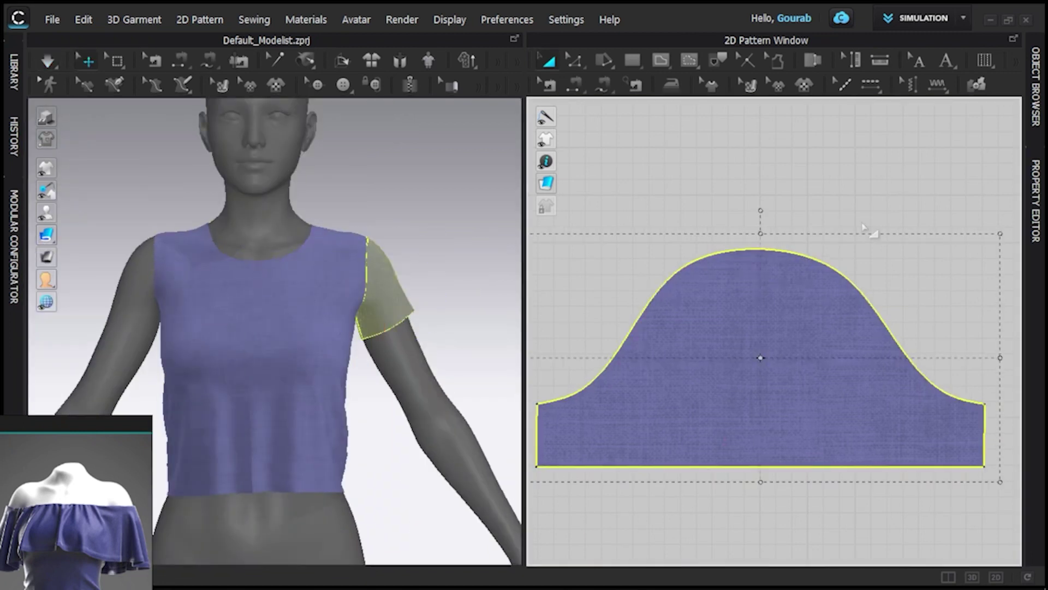
Create a mirrored copy of the sleeve for the opposite arm and show the avatar again
scroll(895, 349, "down", 5)
key("ctrl+r")
right_click_drag(245, 305, 327, 342)
key("z")
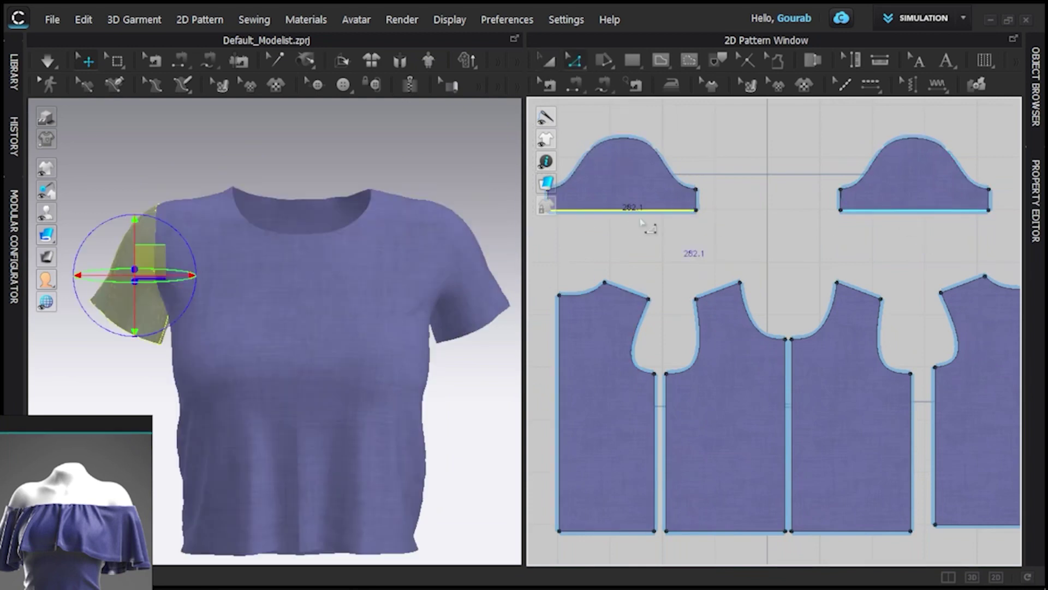
key("shift+a")
left_click(257, 290)
Draw horizontal internal lines across the upper bodice near the armhole base and extend them to the pattern outline
scroll(784, 398, "up", 5)
key("g")
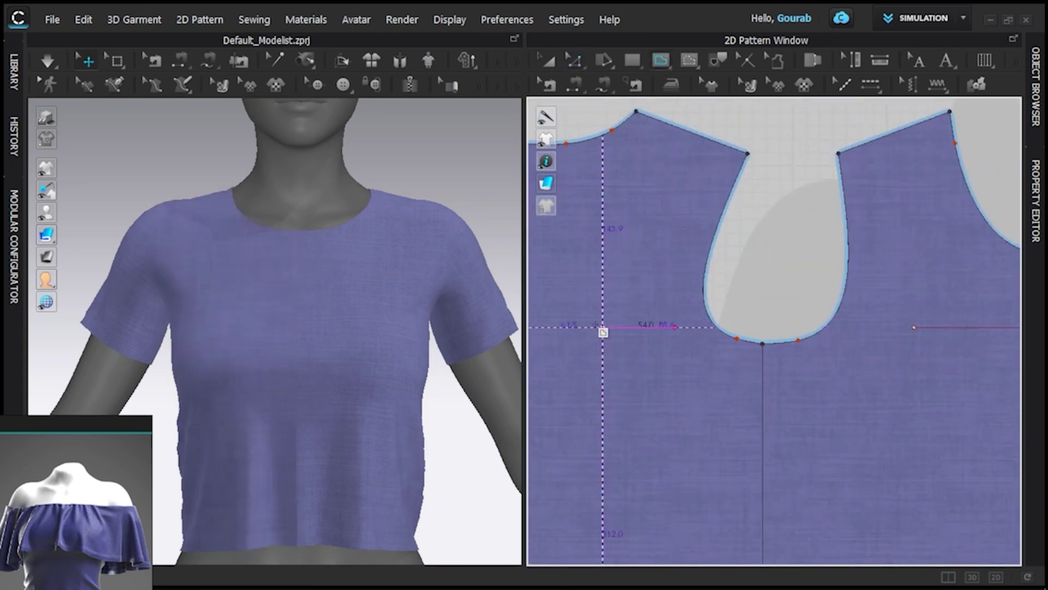
scroll(733, 399, "down", 3)
right_click(854, 362)
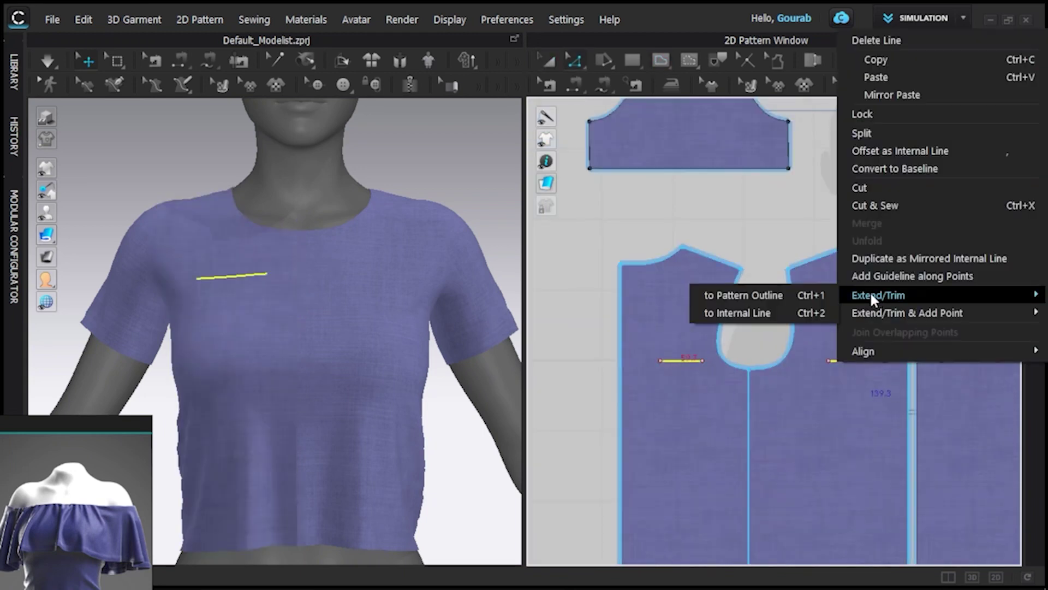
left_click(743, 295)
Add pattern points on the sleeve cap at the start of one underarm seam and at the end of the other
scroll(776, 382, "down", 5)
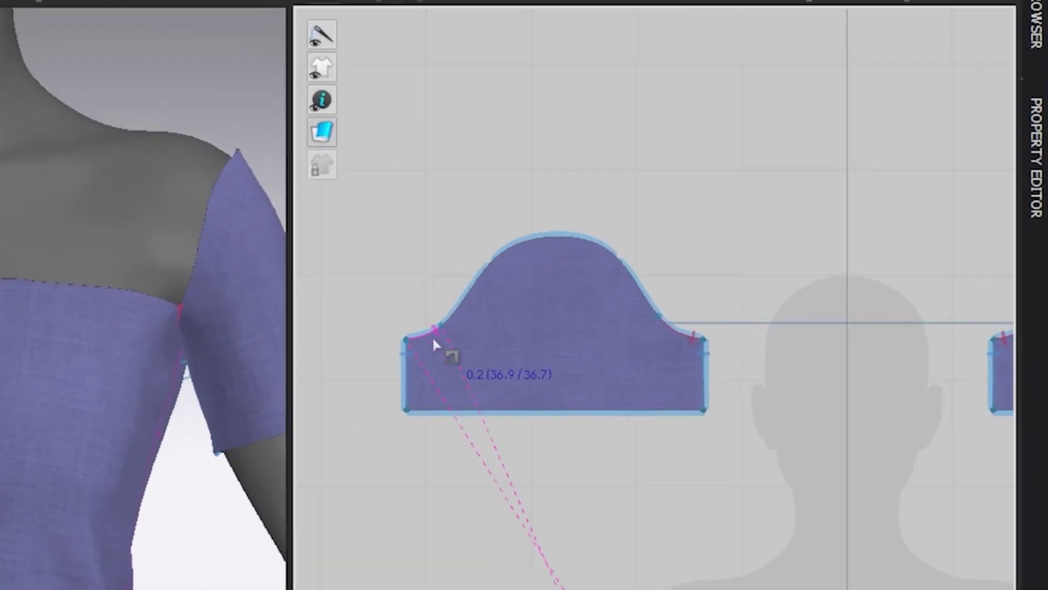
scroll(327, 343, "up", 5)
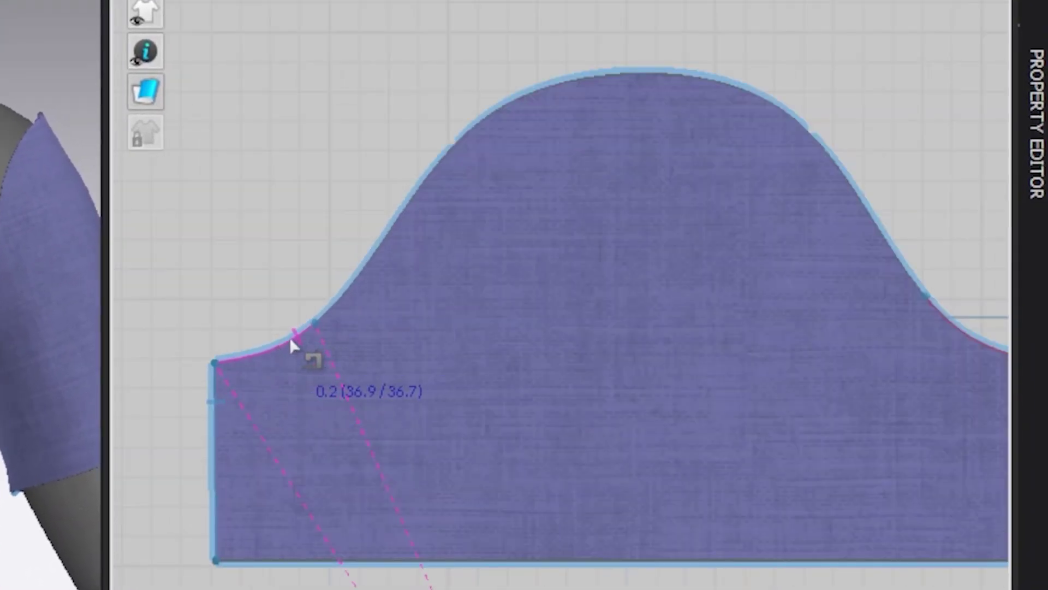
right_click(285, 342)
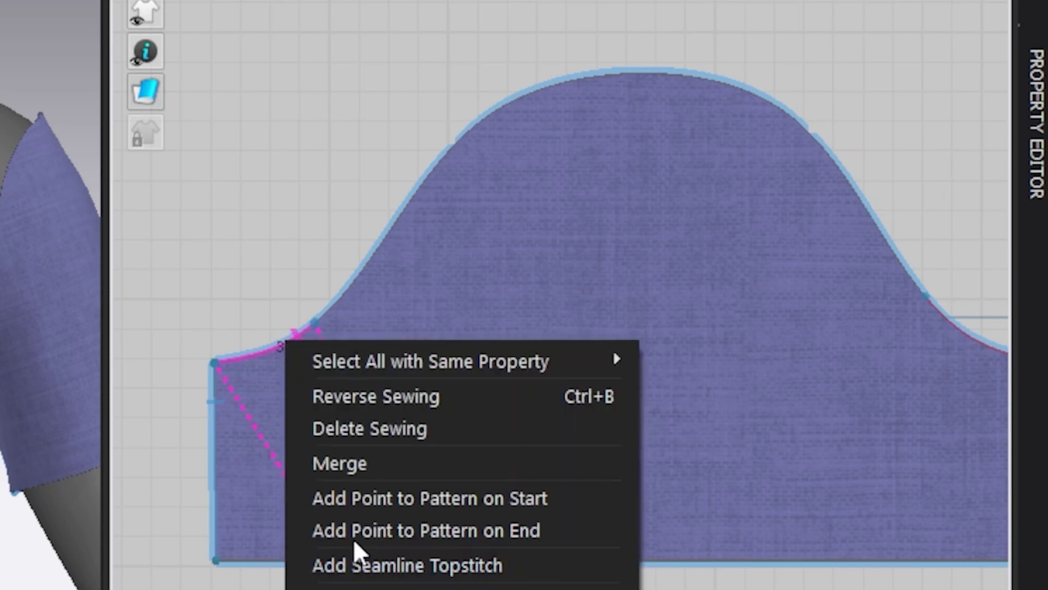
left_click(410, 498)
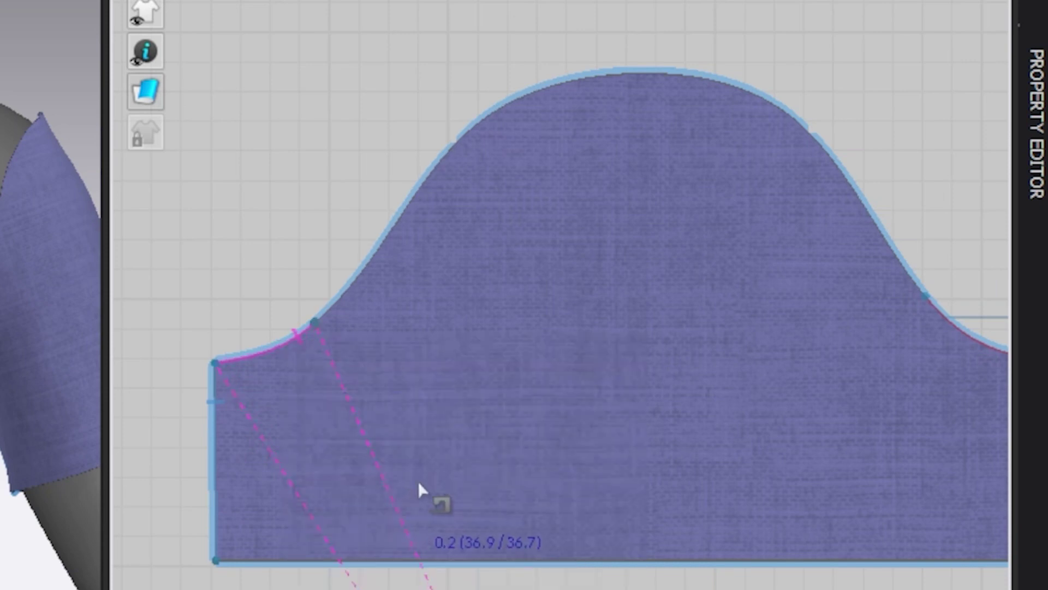
scroll(561, 444, "down", 2)
middle_click_drag(561, 443, 523, 443)
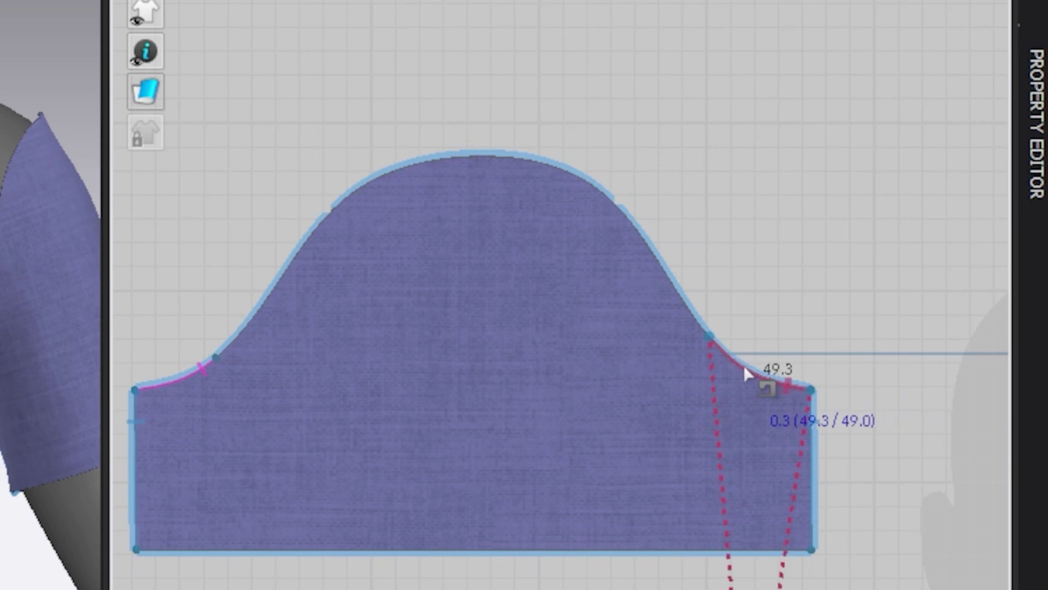
right_click(721, 348)
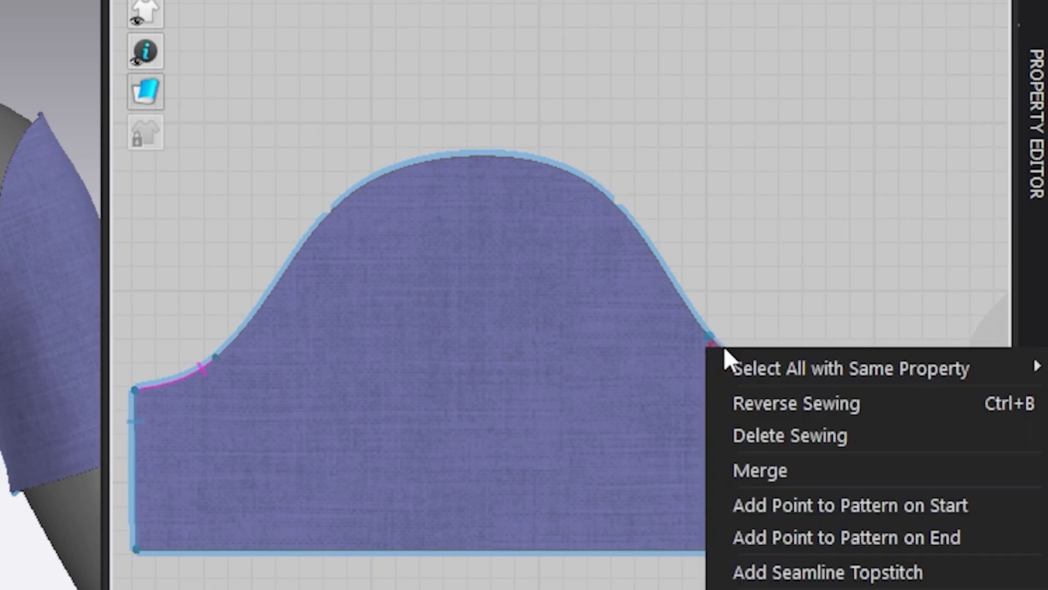
left_click(795, 538)
Remove the sleeve cap along a line joining the two added points and simulate the off-shoulder top
scroll(558, 398, "down", 2)
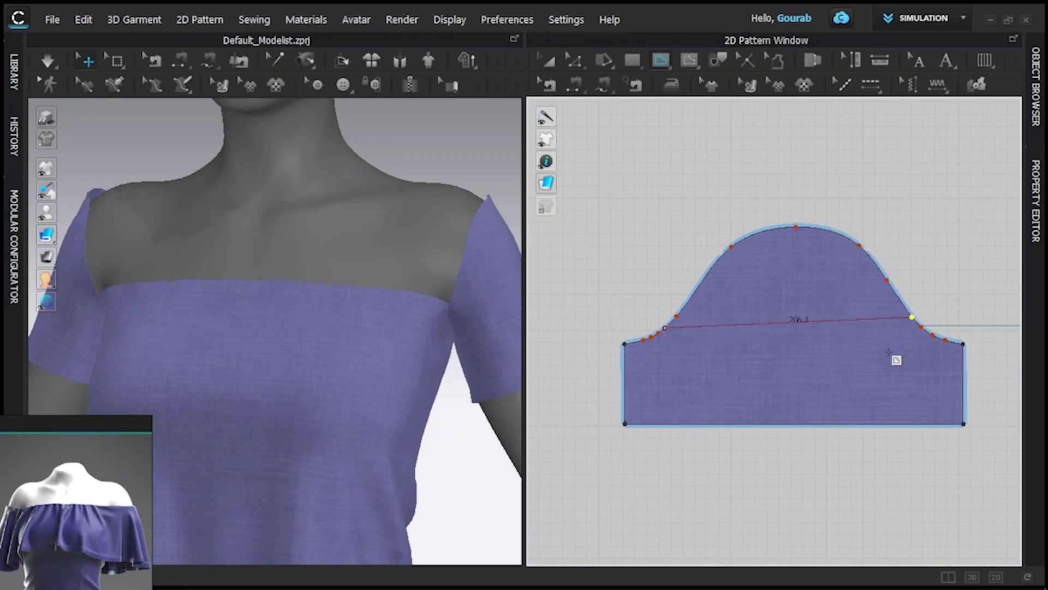
scroll(819, 318, "down", 5)
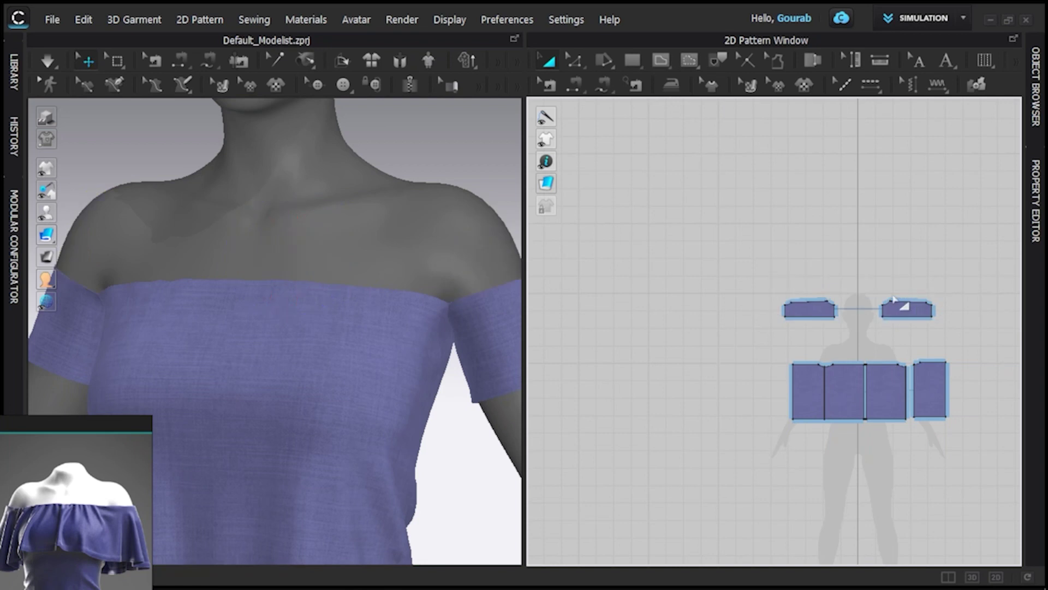
key("space")
scroll(373, 258, "down", 3)
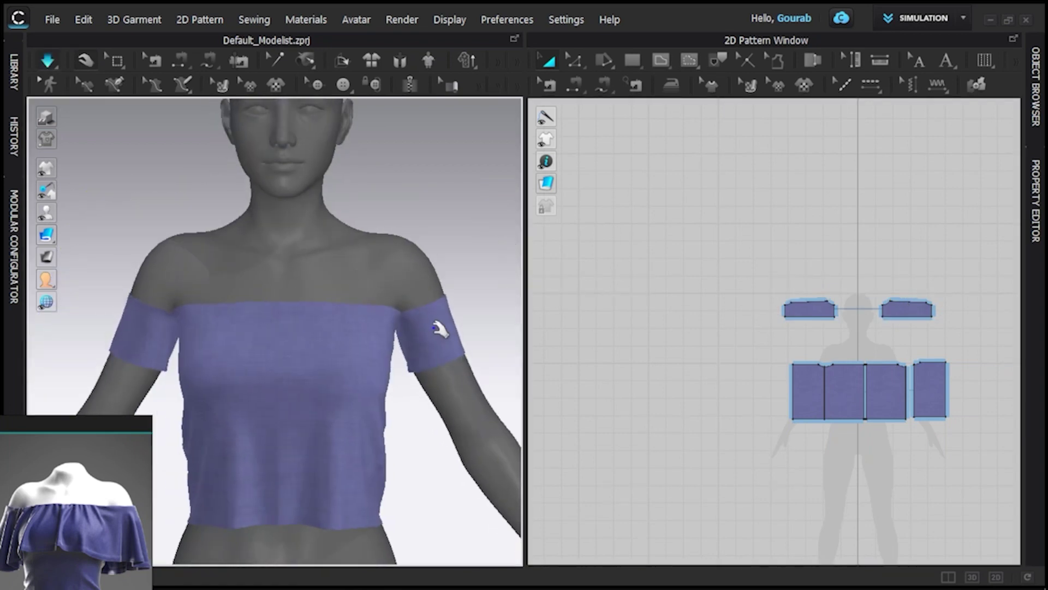
Draw a wide ellipse above the sleeve patterns and turn it into a ring by offsetting its outline as an internal line and removing the centre
mouse_move(648, 307)
left_mouse_down()
mouse_move(784, 356)
mouse_move(811, 389)
left_mouse_up()
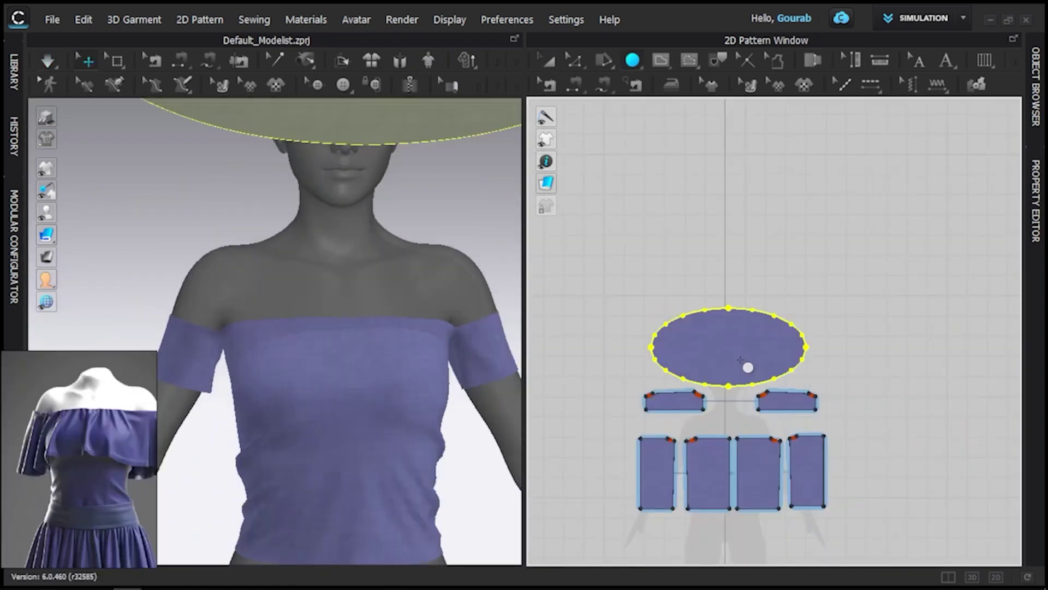
key("z")
scroll(735, 294, "up", 2)
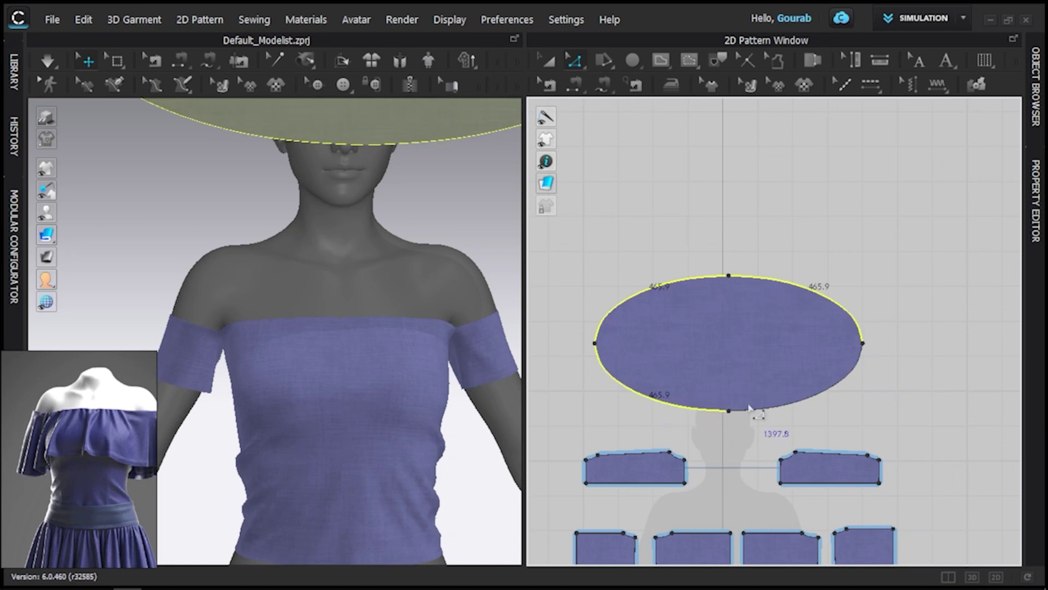
right_click(750, 408)
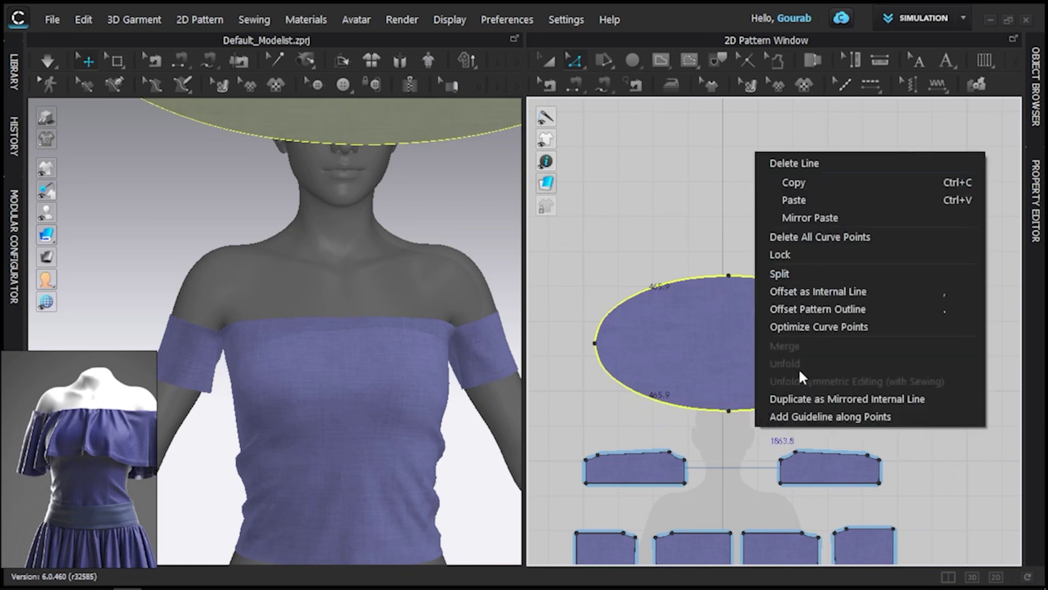
left_click(820, 291)
key("Return")
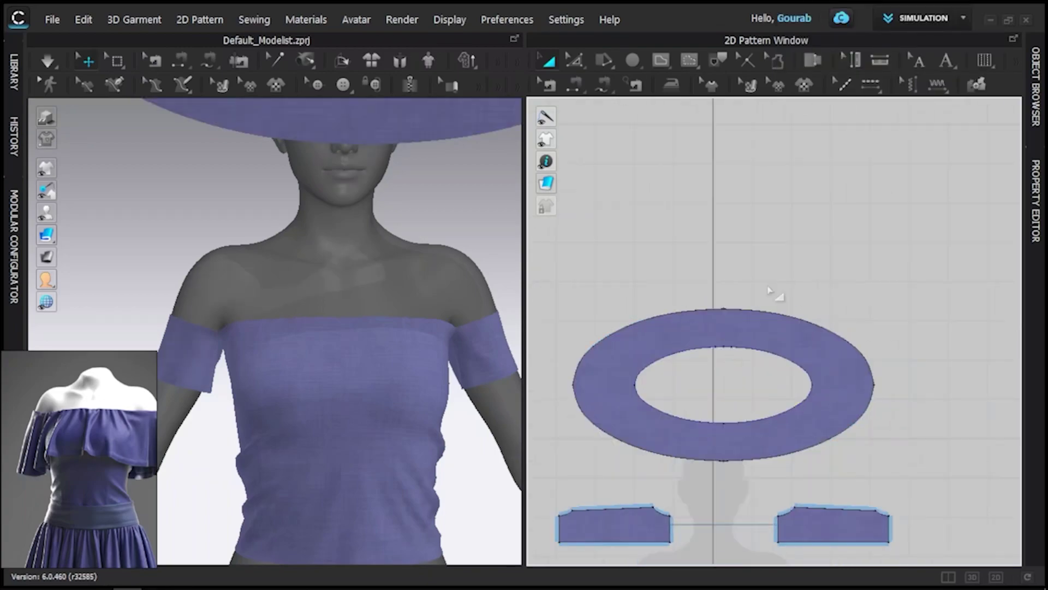
Sew the ruffle ring's inner edge to the upper edges of the bodice and sleeve patterns with Free Sewing
left_click(764, 306)
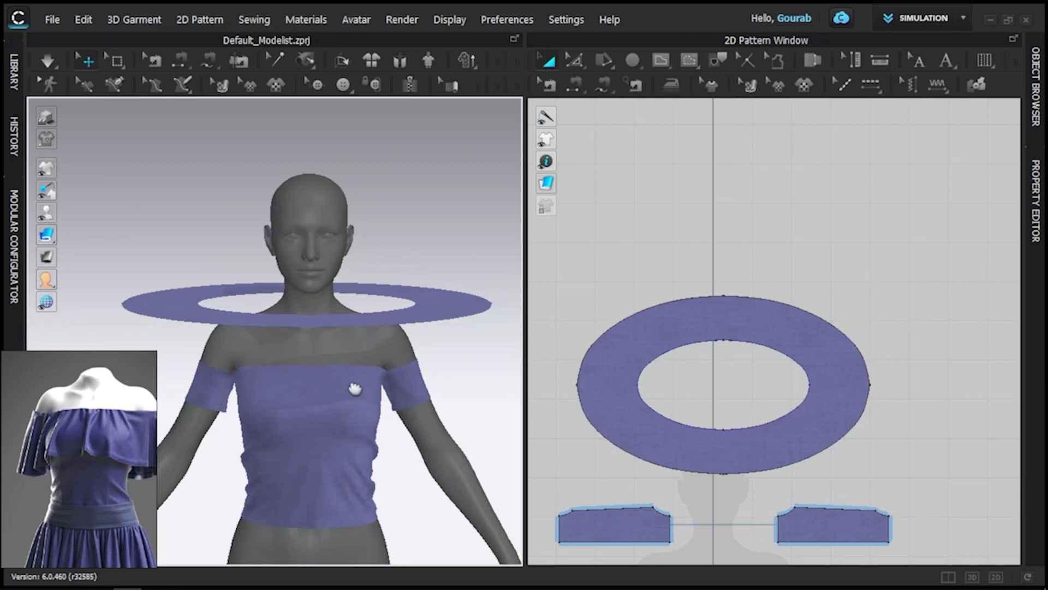
scroll(729, 408, "down", 4)
scroll(729, 409, "up", 4)
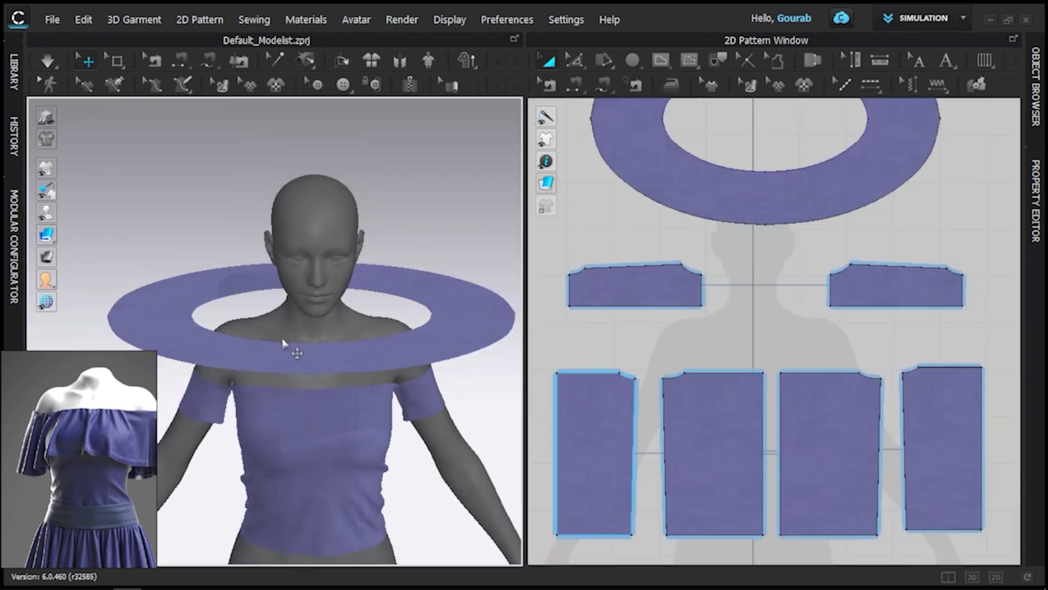
left_click(603, 89)
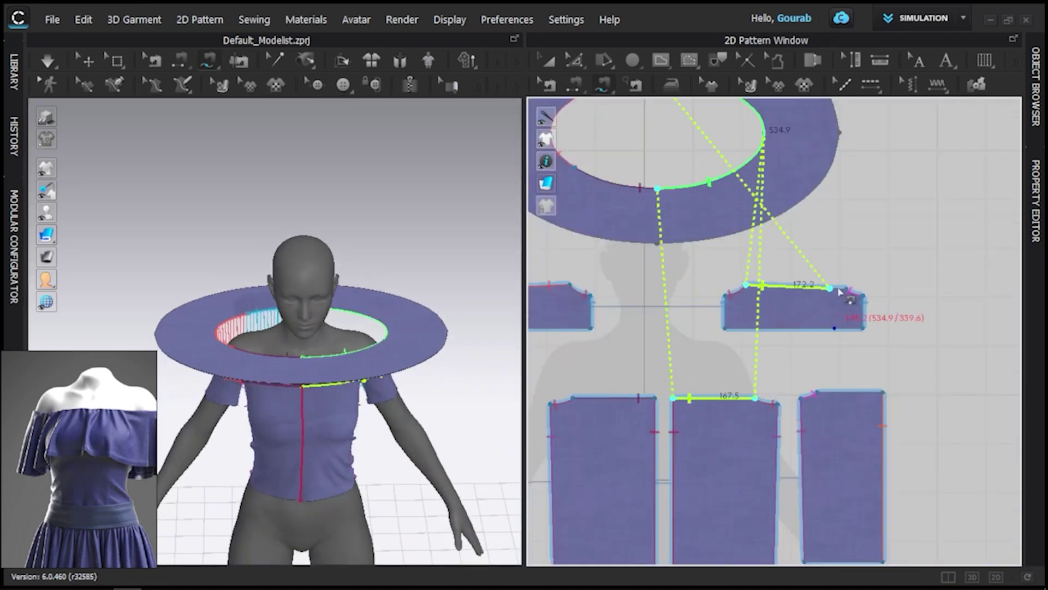
Simulate the sewn ruffle onto the off-shoulder top and adjust the proportions of the oval ring pattern
right_click_drag(409, 292, 386, 344)
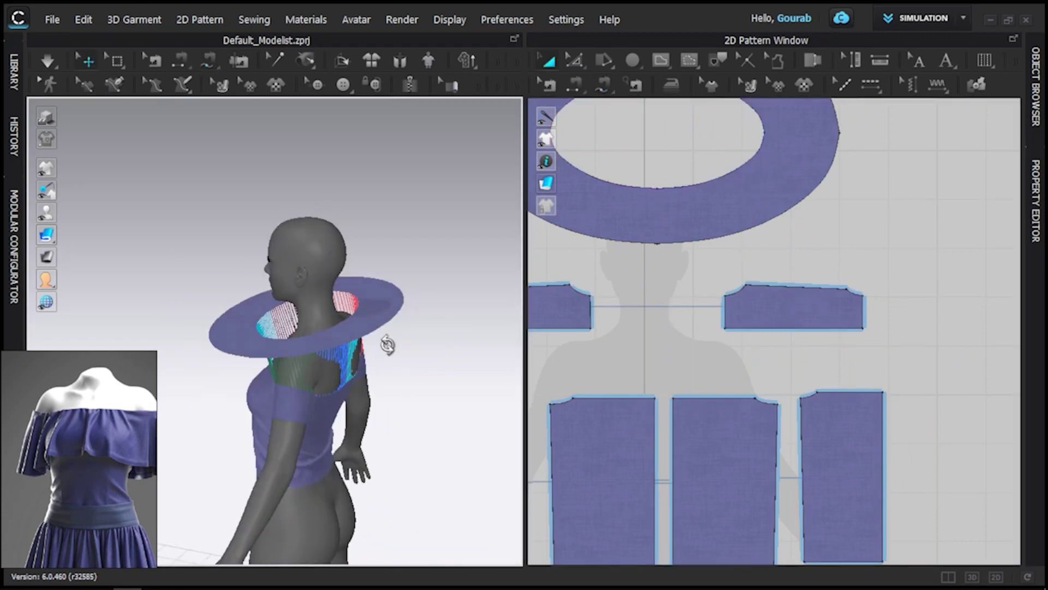
left_click(375, 383)
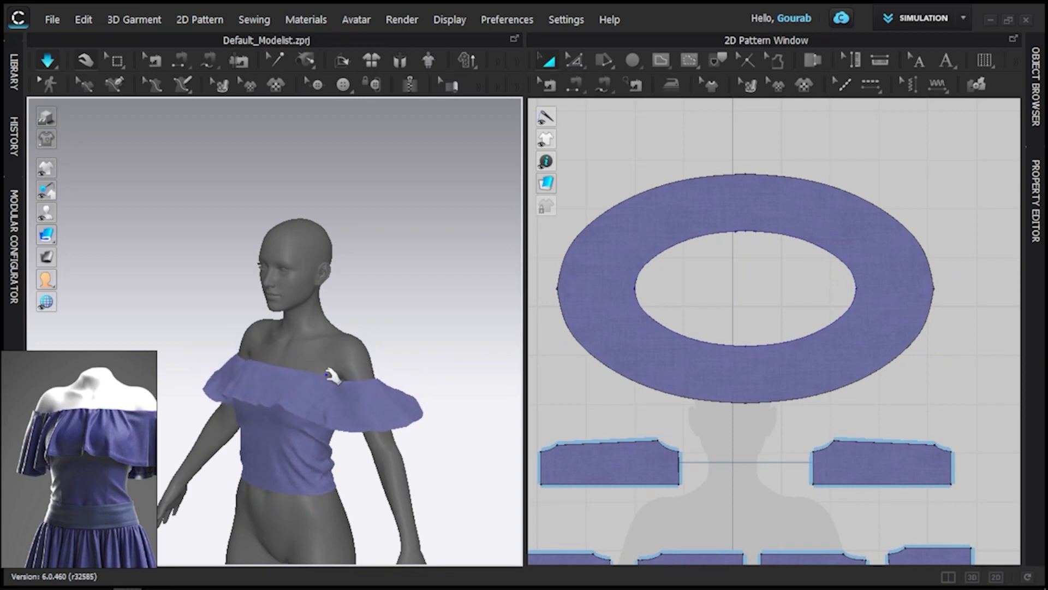
right_click_drag(330, 375, 343, 401)
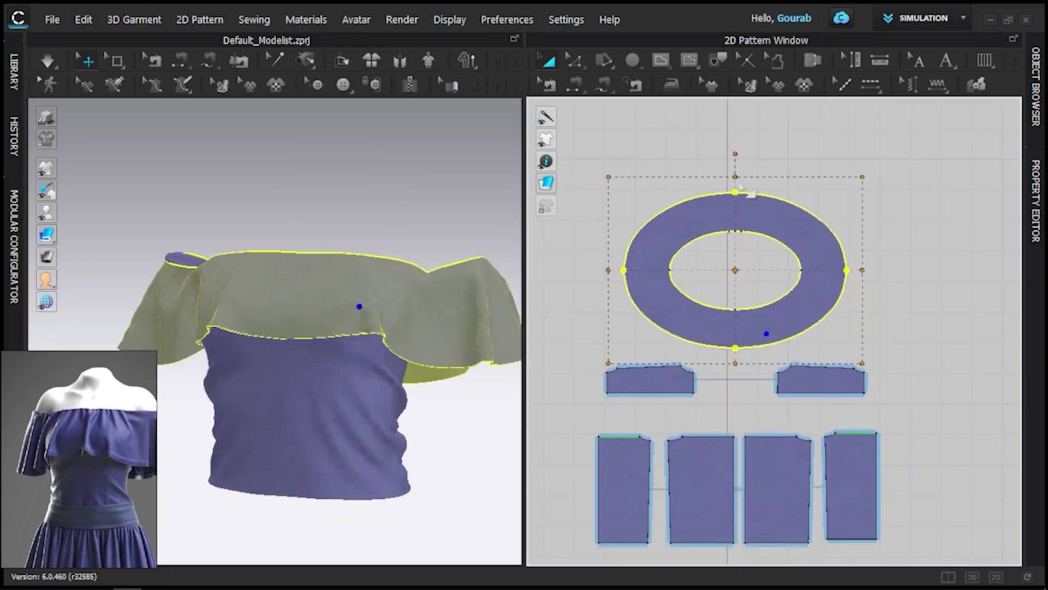
key("z")
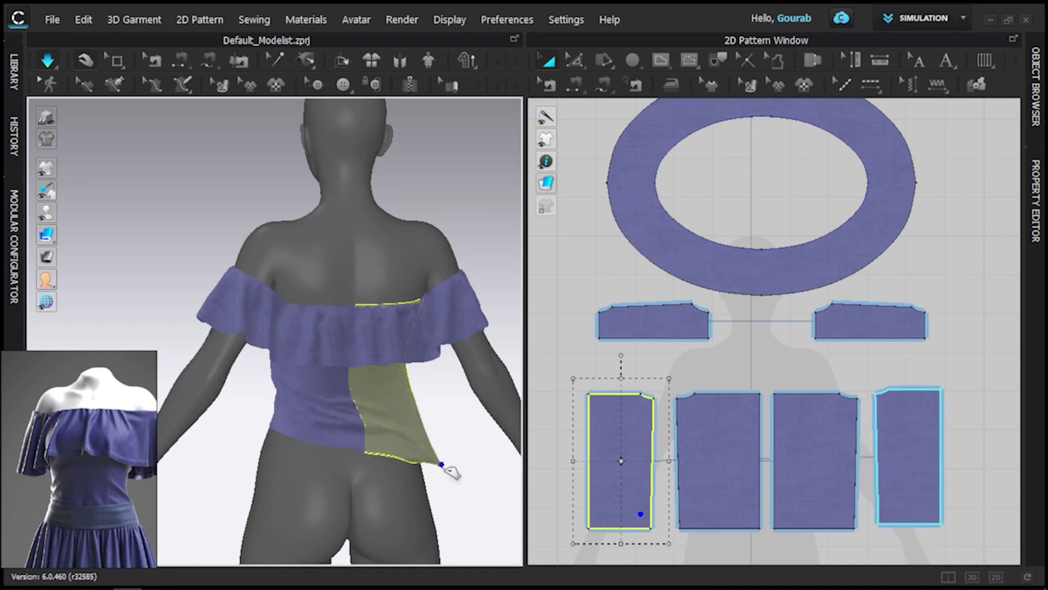
Freeze all the patterns of the ruffled off-shoulder top
right_click(333, 125)
left_click(367, 120)
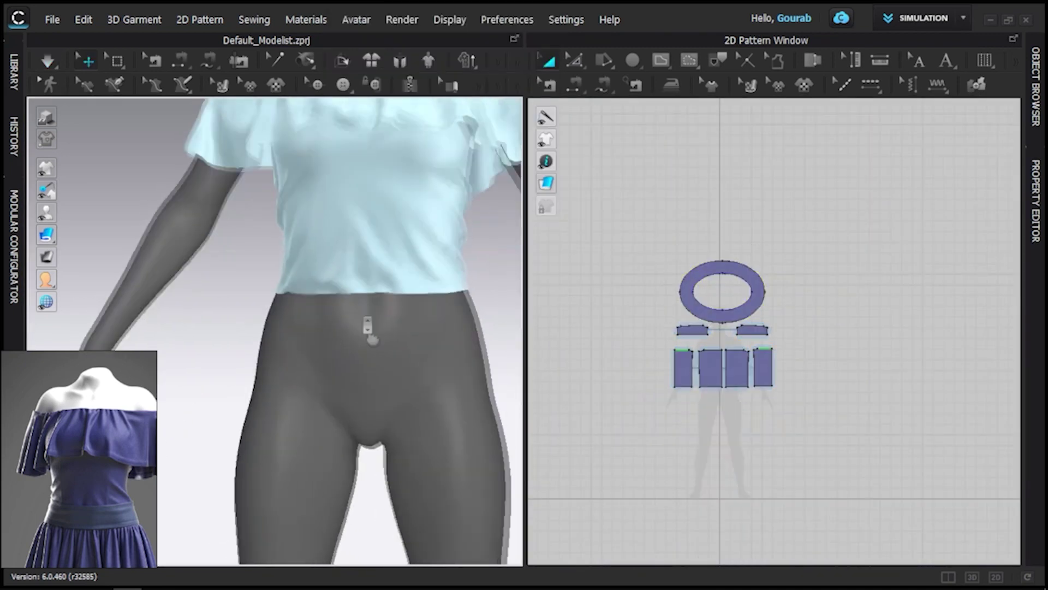
scroll(369, 339, "down", 10)
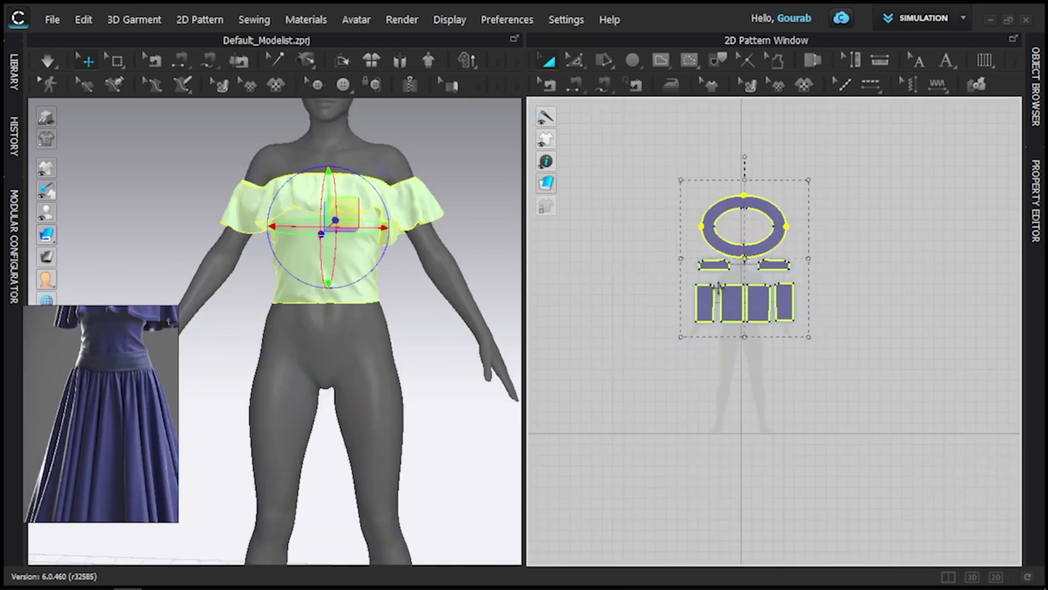
scroll(721, 370, "up", 5)
left_click(721, 369)
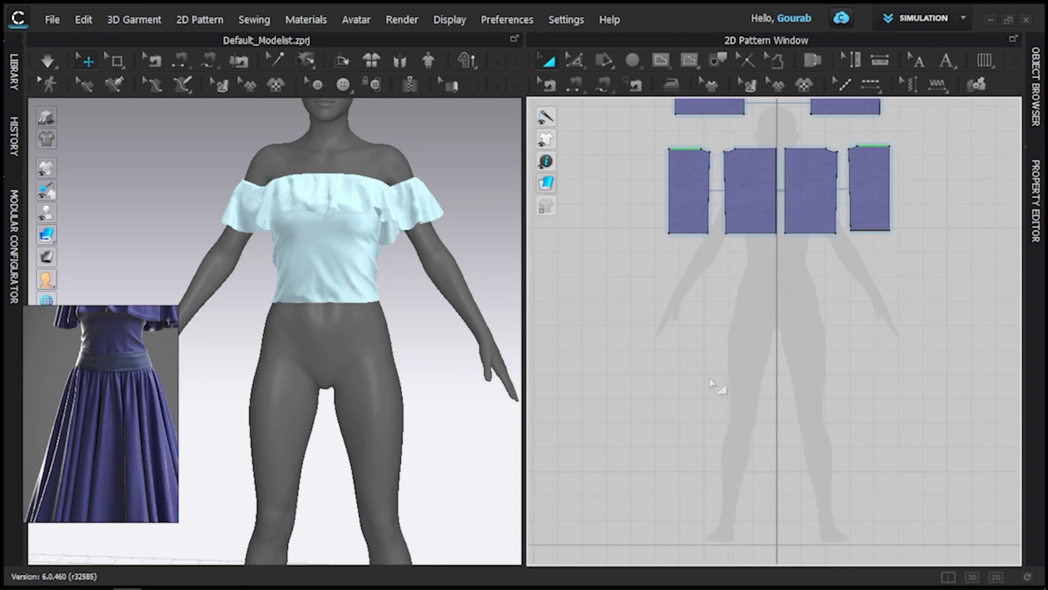
Draw a long, narrow waistband rectangle below the bodice patterns and place a mirrored copy beside it
scroll(711, 384, "up", 3)
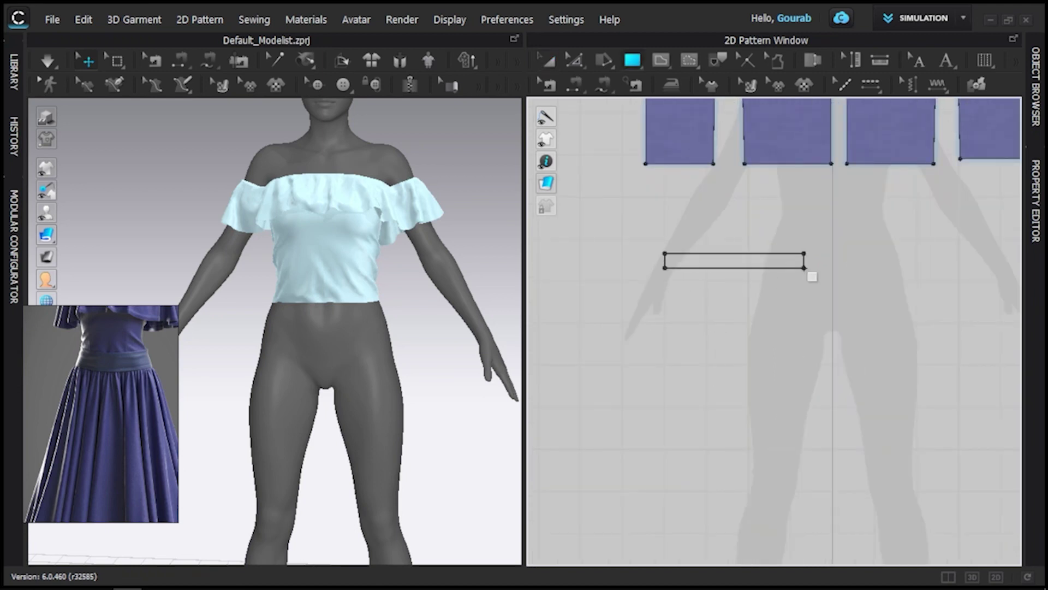
left_click_drag(806, 269, 806, 269)
scroll(398, 382, "up", 3)
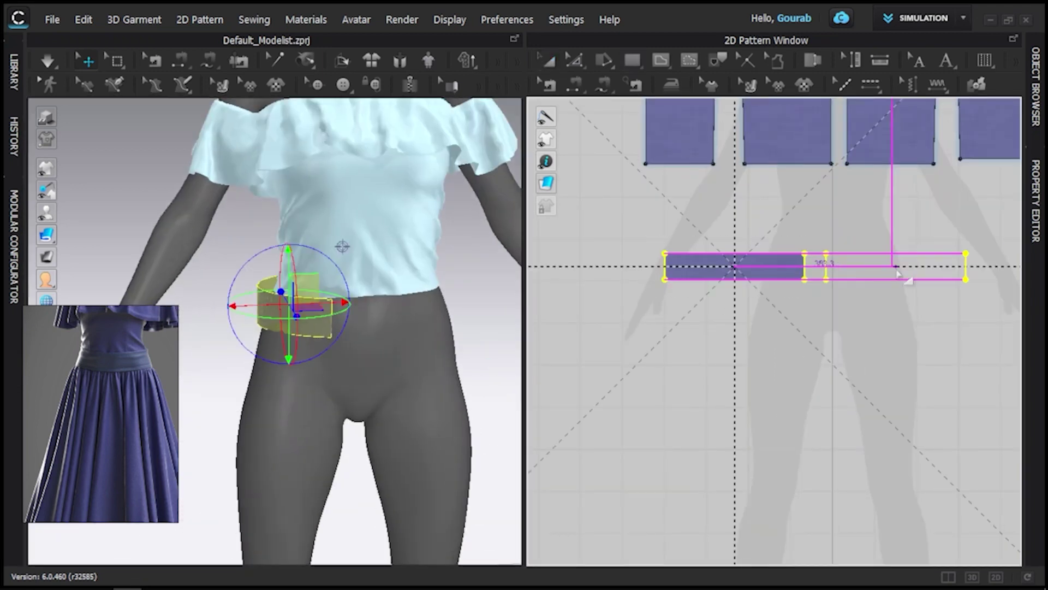
left_click(899, 273)
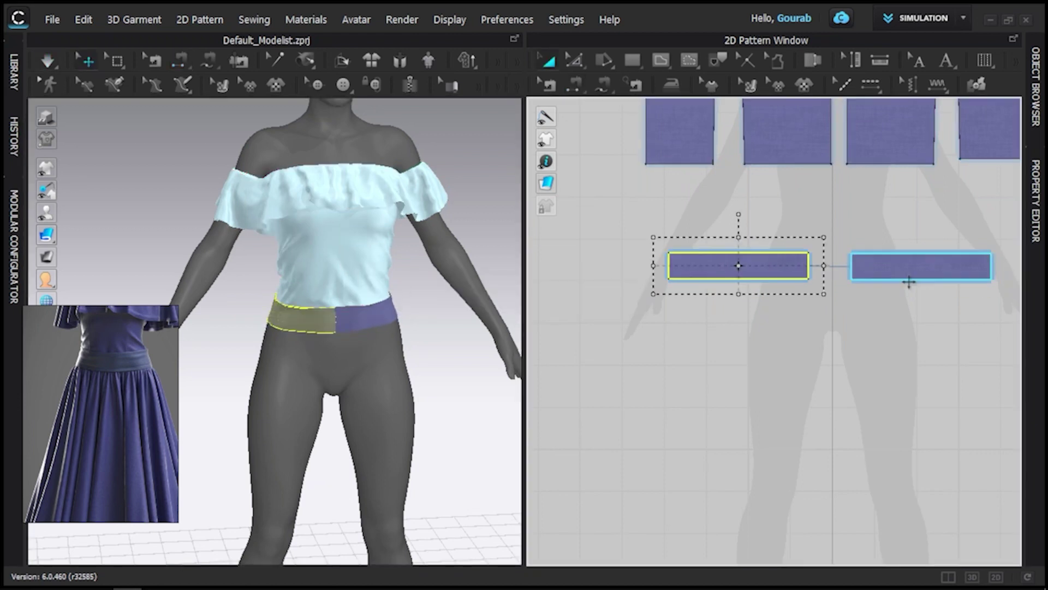
Simulate the sewn waistband pieces around the avatar's waist and pull them into position
scroll(332, 285, "up", 3)
right_click_drag(332, 285, 385, 330)
left_click(385, 330)
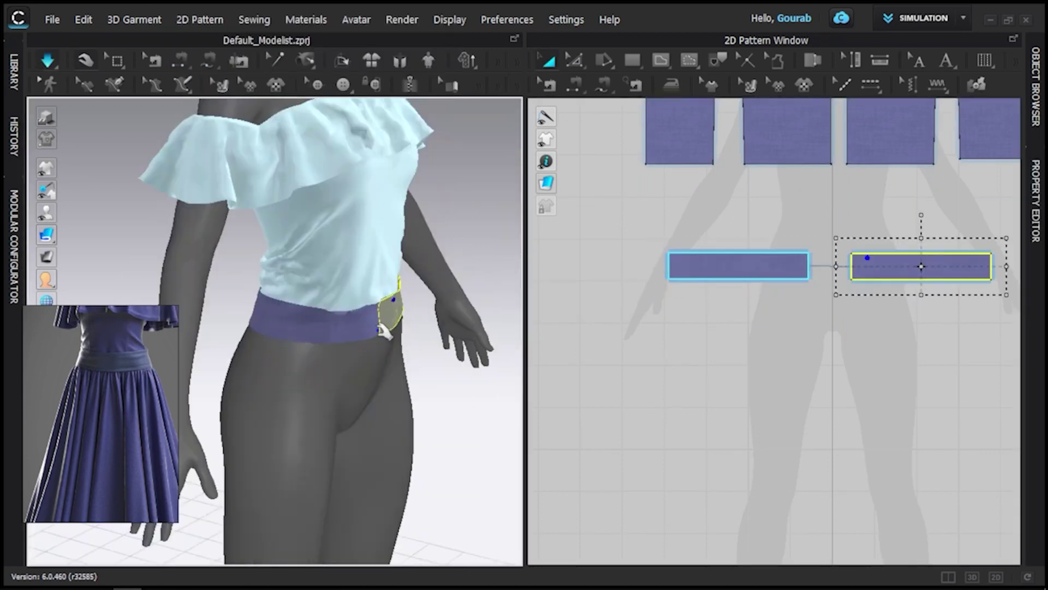
Hide the avatar and adjust the facing end edges of the two mirrored waistband pieces
left_click(800, 265)
scroll(795, 354, "up", 3)
right_click_drag(428, 358, 342, 314)
key("shift+a")
key("space")
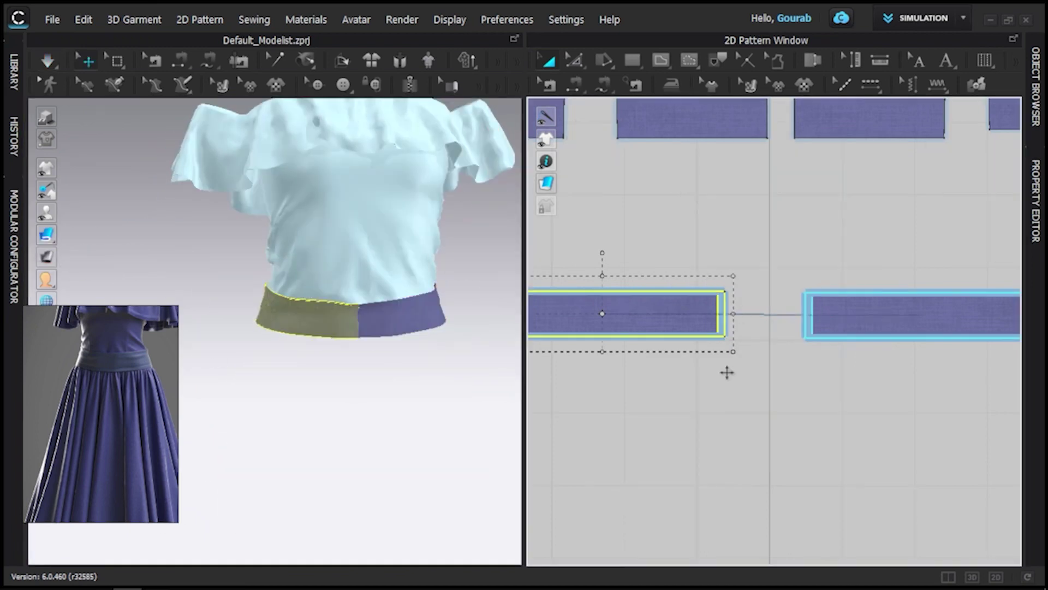
left_click(727, 372)
scroll(624, 299, "down", 2)
Freeze both waistband pieces
right_click(625, 299)
right_click(437, 311)
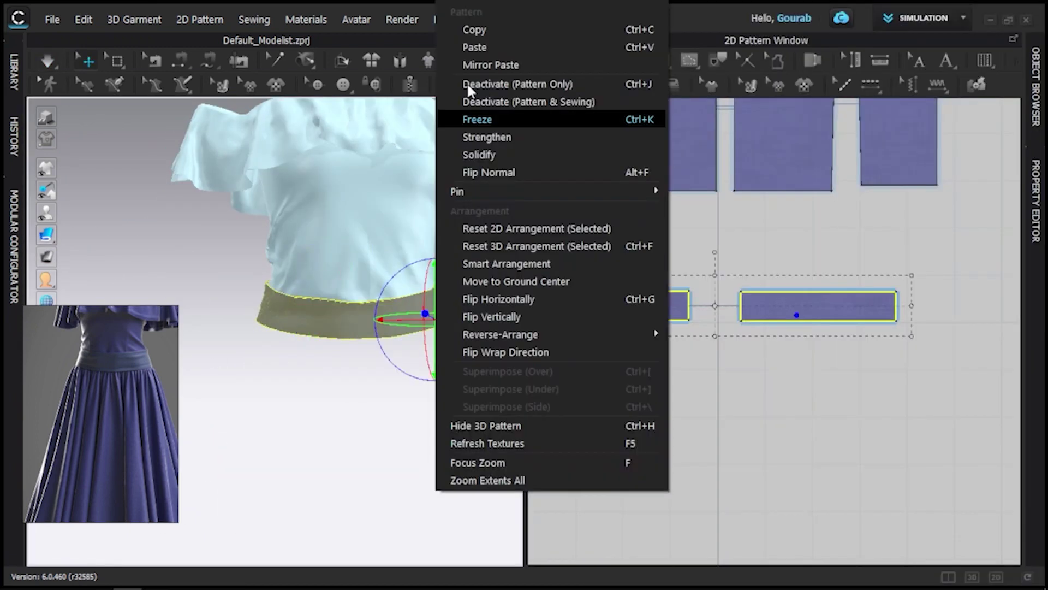
left_click(476, 119)
scroll(726, 376, "down", 5)
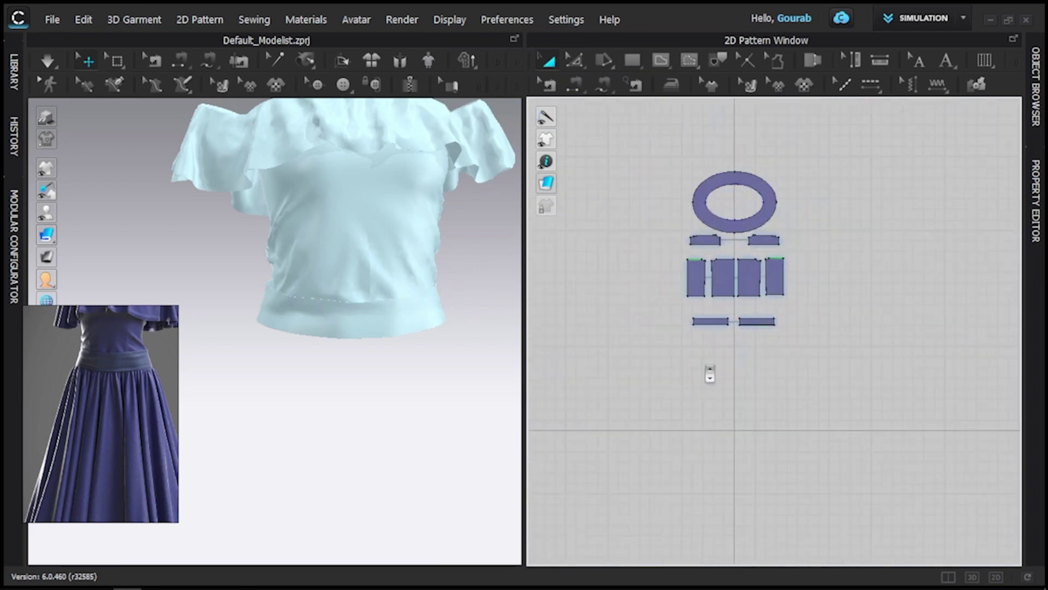
Merge the two waistband pieces along their facing edges into a single pattern and freeze it
scroll(710, 374, "up", 6)
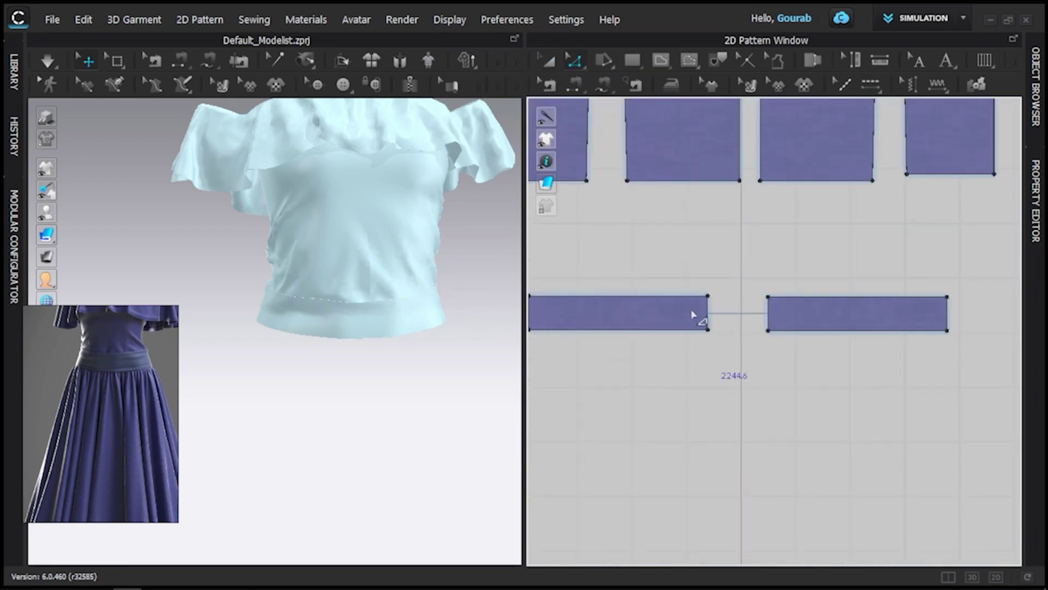
left_click(692, 315)
scroll(712, 314, "down", 2)
key("space")
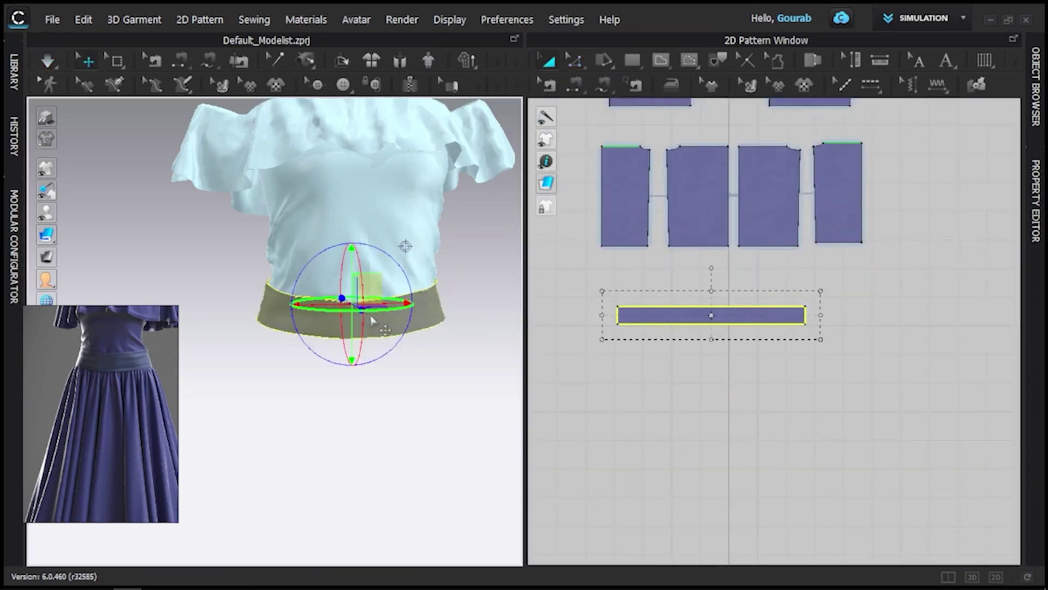
right_click(372, 319)
left_click(404, 115)
scroll(777, 323, "down", 3)
Draw a large circular ring pattern with an open centre below the waistband for the skirt
left_click(634, 62)
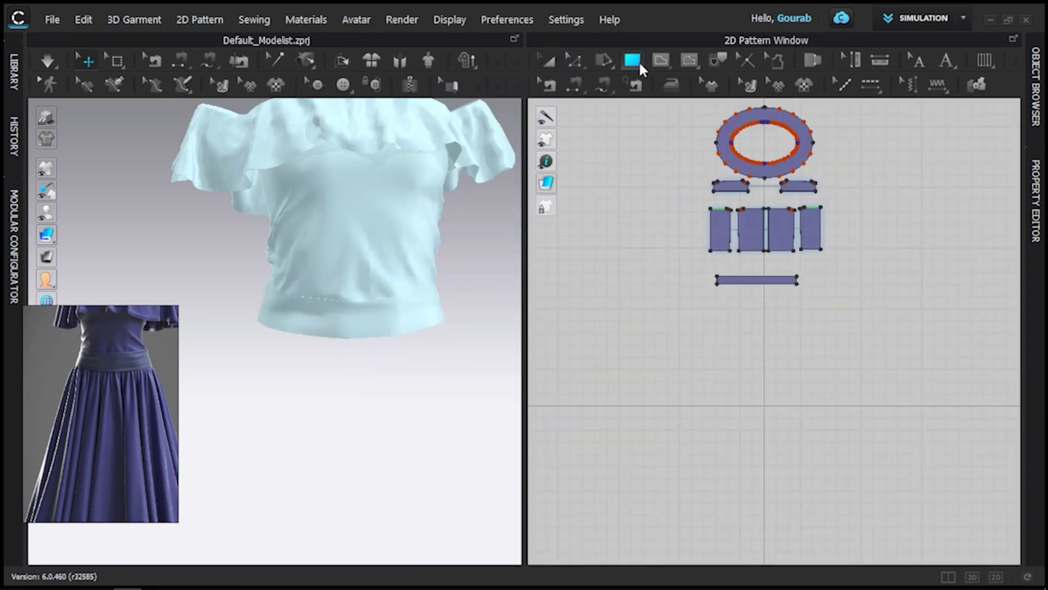
left_click(632, 60)
mouse_move(732, 323)
left_mouse_down()
mouse_move(755, 355)
mouse_move(739, 307)
left_mouse_up()
Sew the waistband's lower edge around the skirt ring's inner circle with Free Sewing and simulate the skirt
scroll(756, 355, "up", 4)
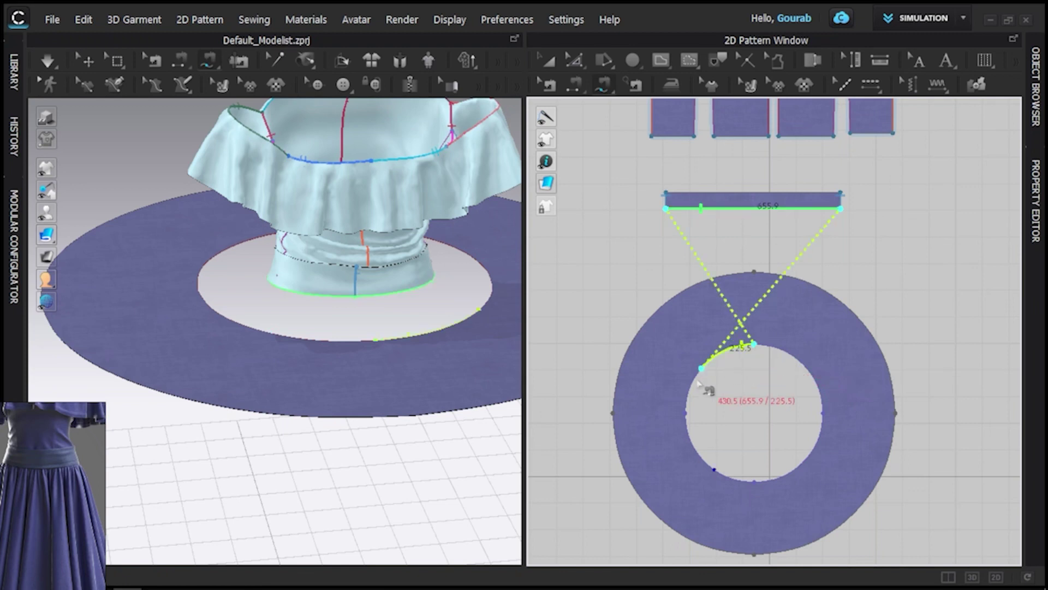
left_click(760, 352)
key("space")
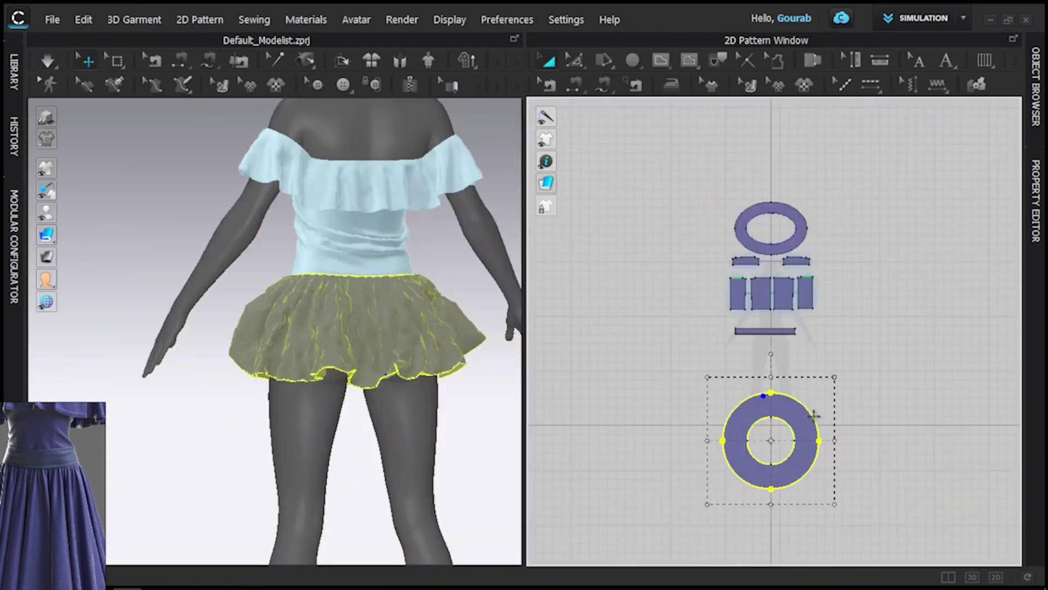
Enlarge the skirt ring's outer circle to a circumference of about 4638 mm and smooth the simulated skirt
scroll(843, 336, "up", 3)
left_click_drag(841, 333, 864, 302)
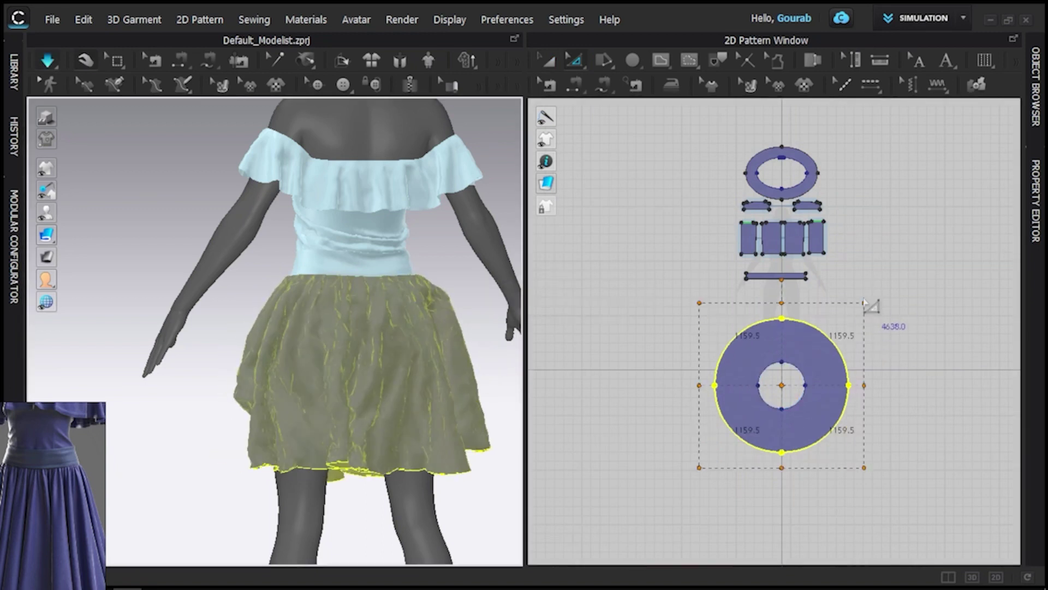
left_click_drag(366, 349, 375, 337)
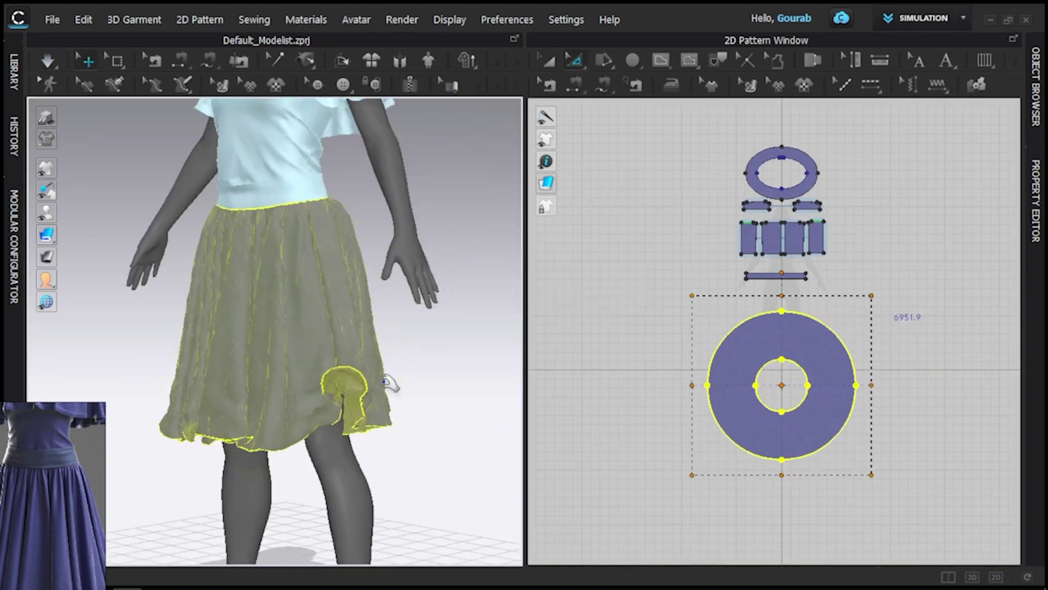
Enlarge the skirt ring's outer circle to a circumference of about 5541 mm and pull out the folded hem
left_click(842, 339)
left_click(794, 397)
left_click_drag(864, 303, 896, 278)
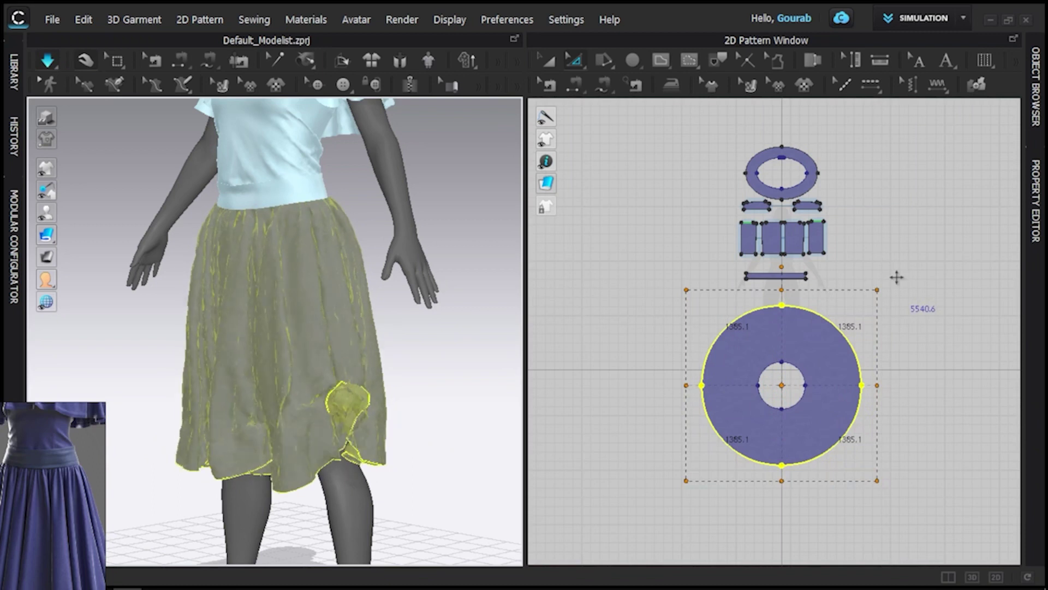
left_click_drag(326, 431, 404, 465)
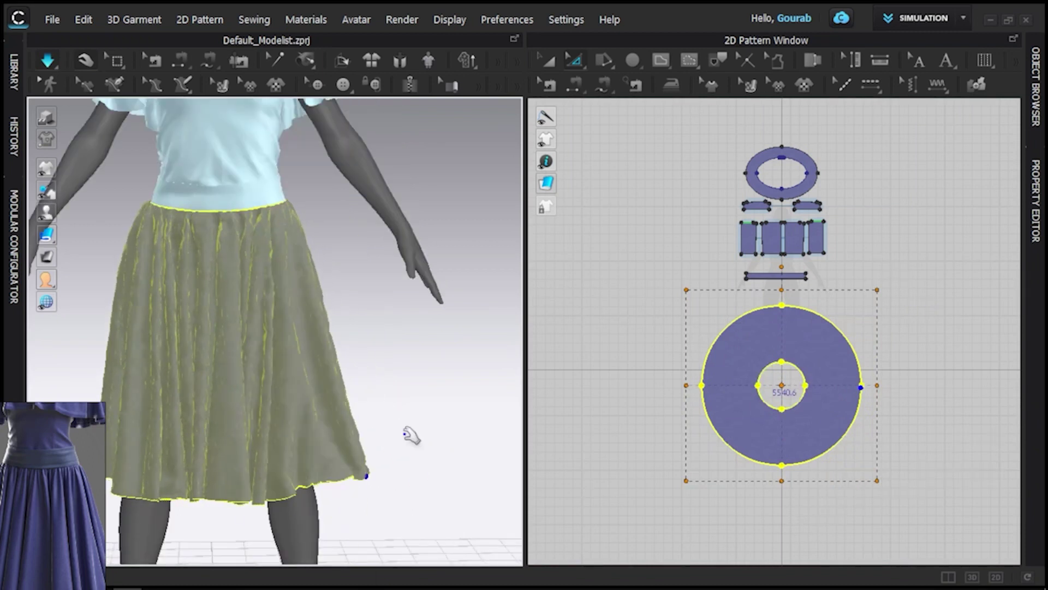
Lengthen the skirt to the ankles by enlarging the ring's outer circle to about 7664 mm in circumference, and simulate
left_click_drag(886, 285, 906, 265)
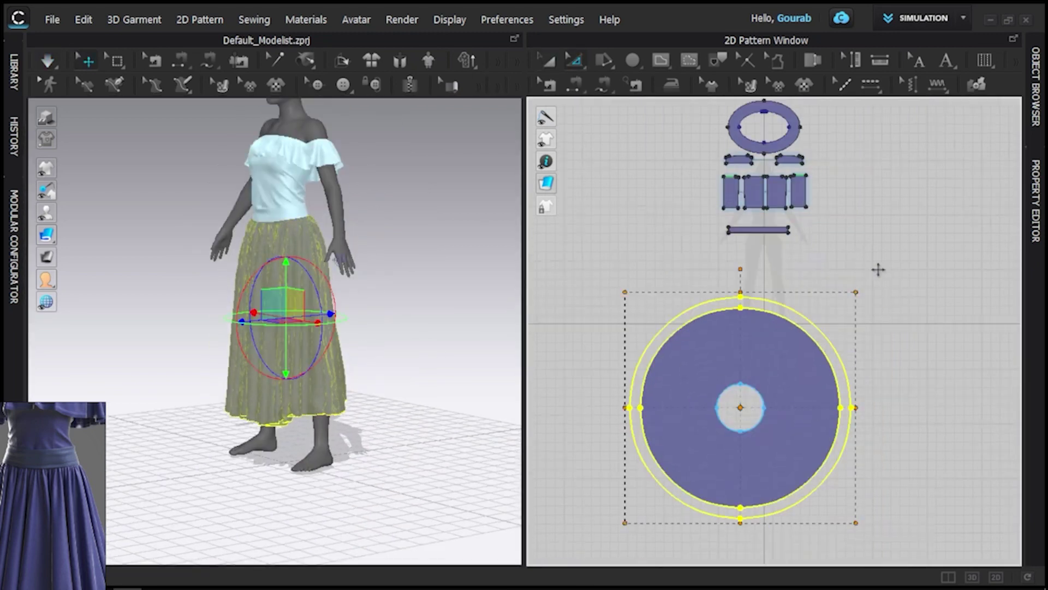
left_click_drag(878, 269, 878, 270)
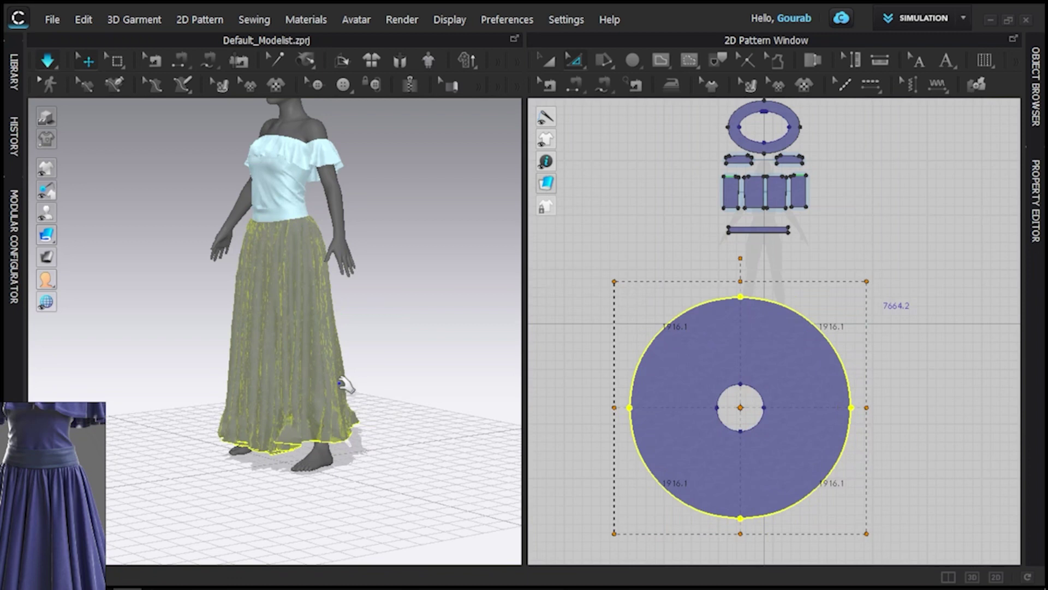
key("space")
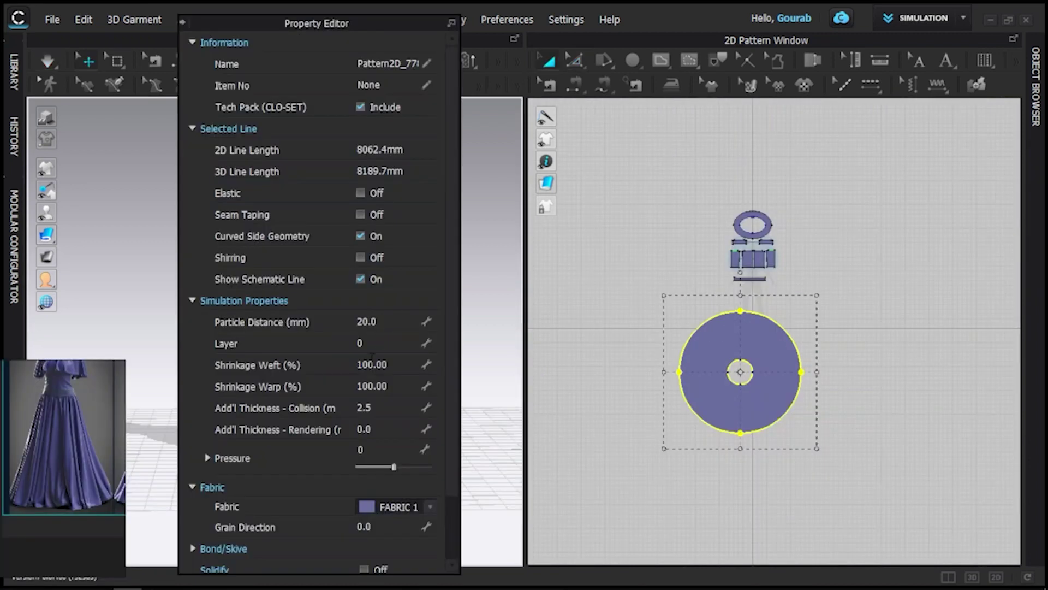
Go through the skirt ring's pattern properties, simulate the full-length skirt and check its folds below the waistband
scroll(378, 426, "down", 1)
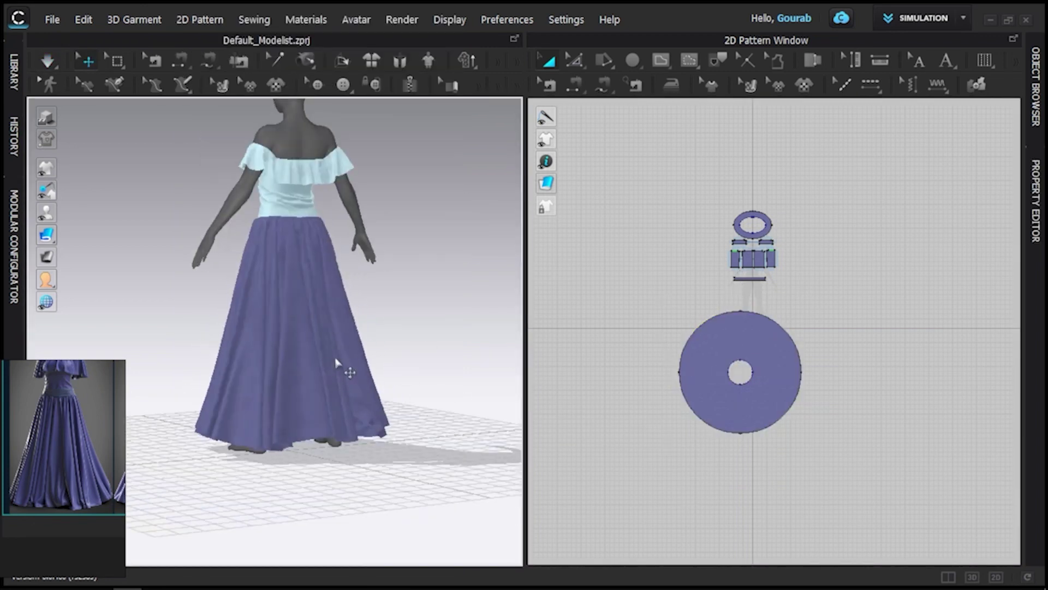
scroll(386, 321, "up", 5)
key("space")
scroll(355, 271, "up", 2)
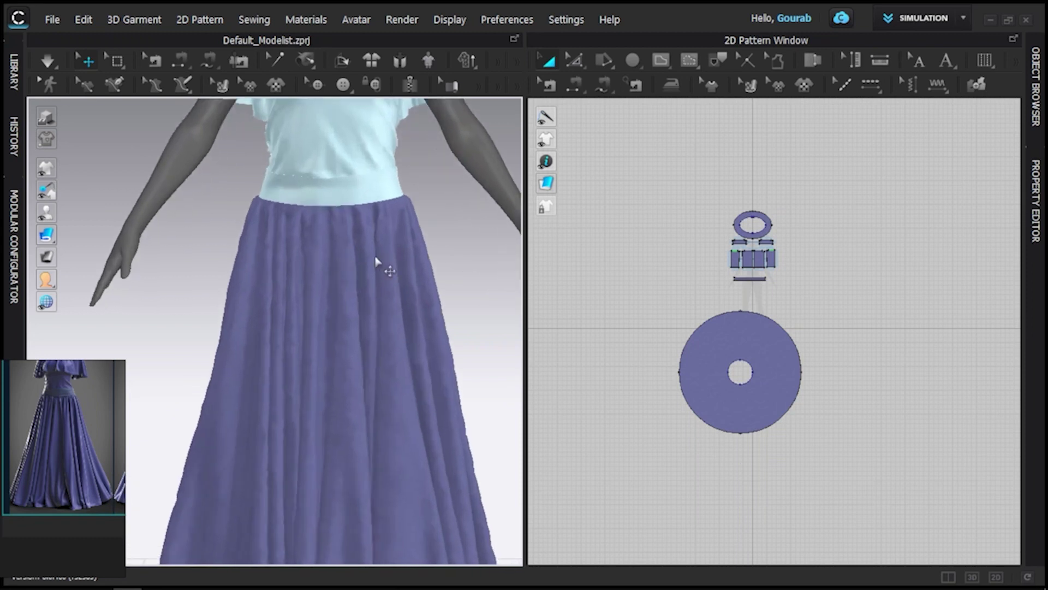
scroll(754, 344, "up", 4)
Add a full-height vertical internal line on one side of the front bodice and edit its endpoint at the hem
left_click(694, 307)
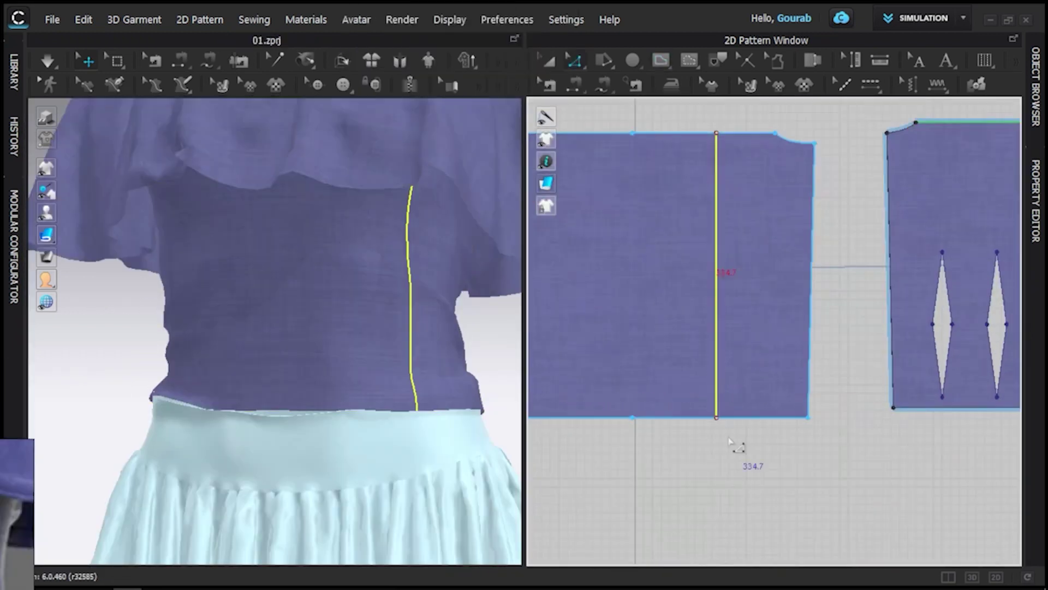
scroll(730, 441, "up", 3)
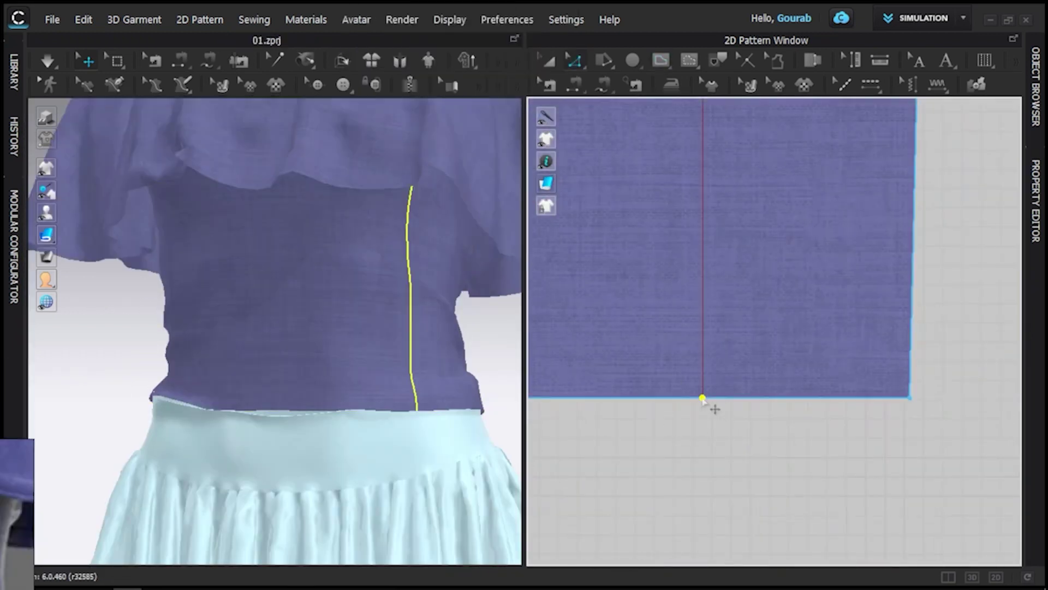
right_click(703, 398)
left_click(925, 480)
scroll(808, 399, "down", 3)
scroll(870, 404, "up", 2)
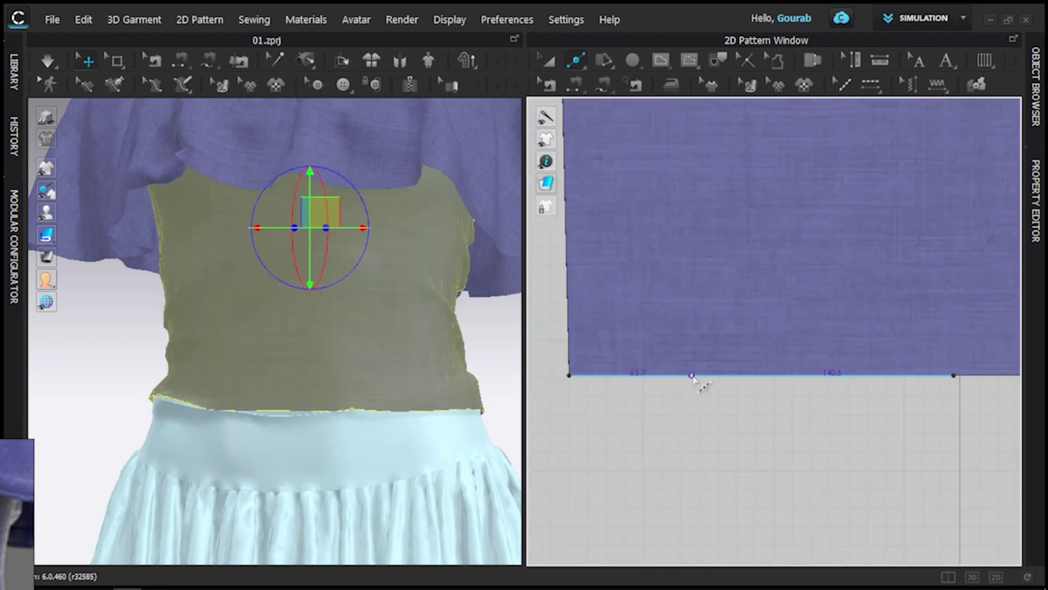
Add a point on the opposite side of the front bodice's hem and draw a short vertical internal line up from it
right_click(692, 374)
key("Return")
key("g")
left_click(772, 366)
double_click(779, 269)
scroll(787, 295, "down", 3)
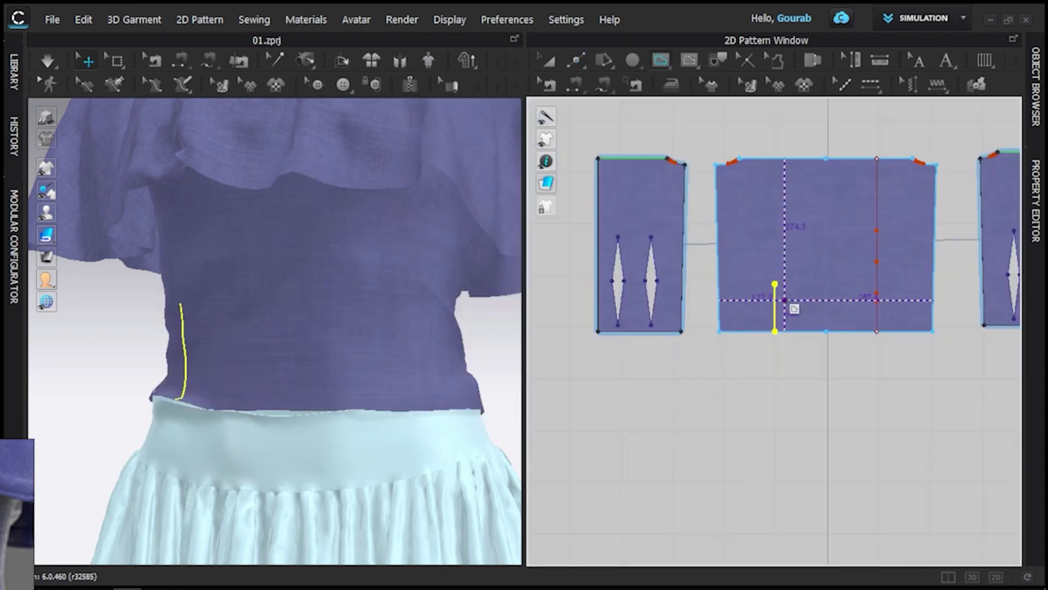
Create an under-layer clone of the front bodice, with its two vertical seam lines, and place it beside the original patterns
key("a")
scroll(416, 293, "down", 3)
scroll(791, 363, "down", 3)
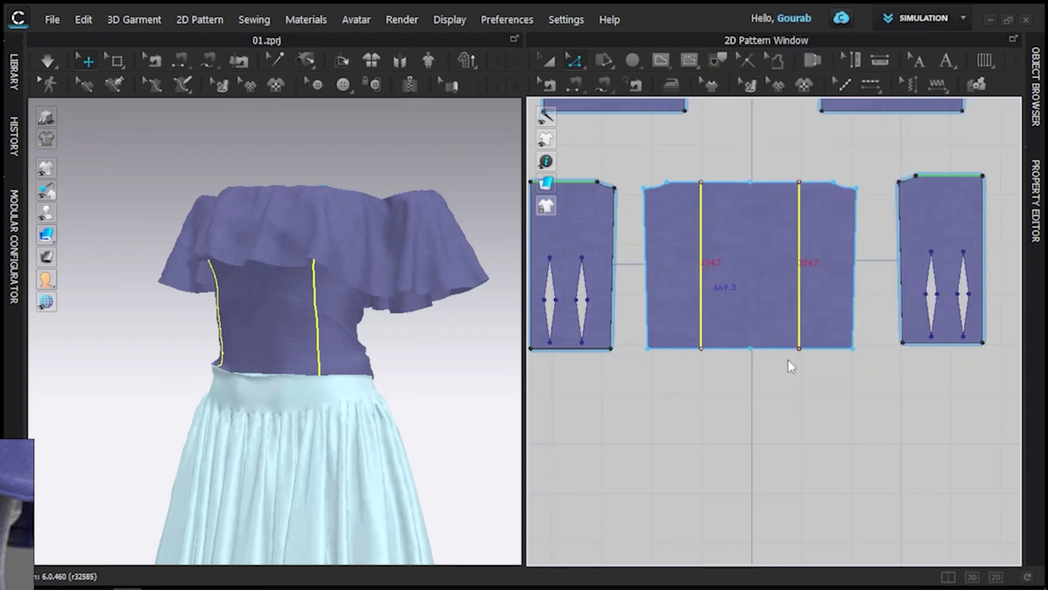
left_click(715, 330)
right_click(715, 330)
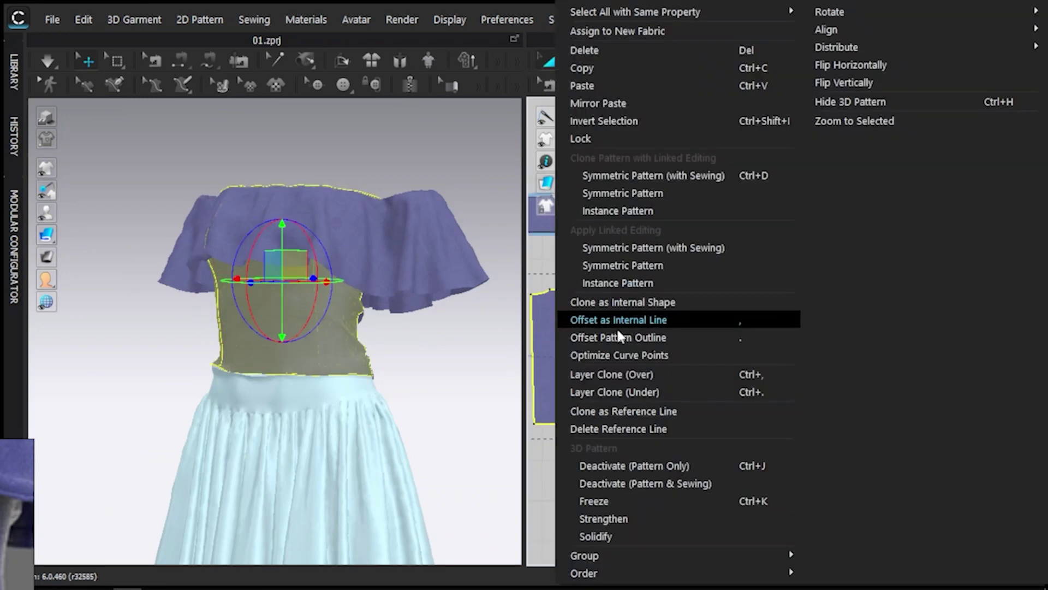
left_click(628, 391)
scroll(832, 340, "down", 2)
left_click(801, 281)
Simulate the front bodice with its layered clone and check the fit along the two vertical seams
scroll(293, 222, "up", 5)
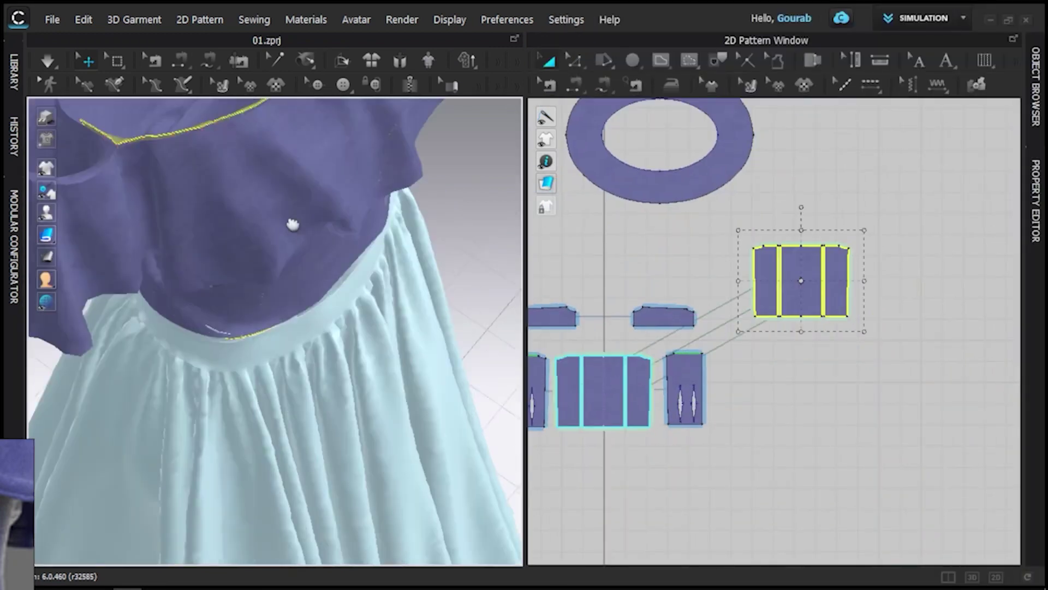
right_click_drag(293, 222, 393, 398)
right_click(819, 289)
left_click(680, 176)
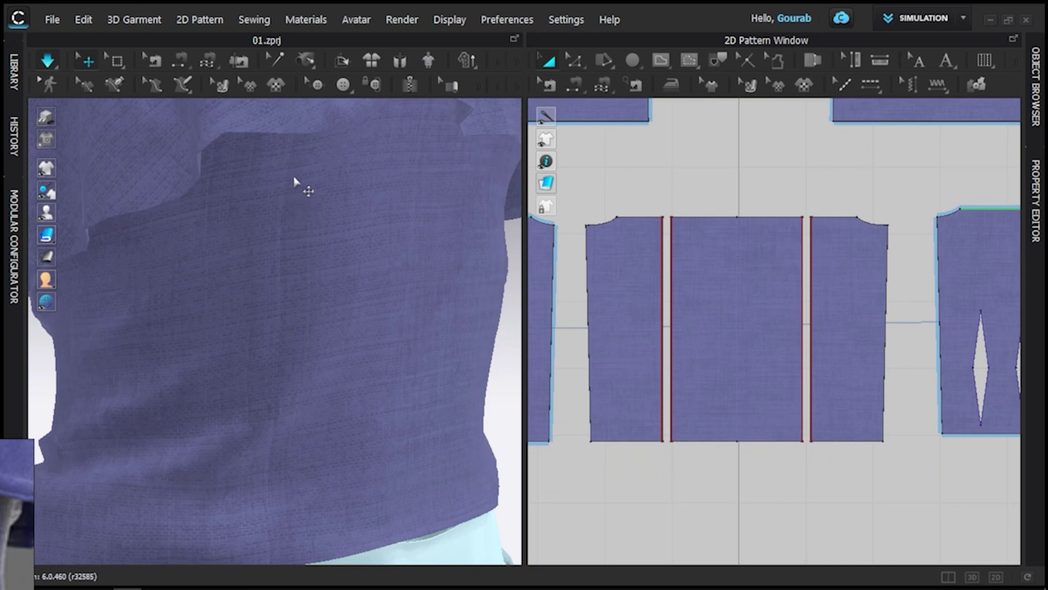
scroll(340, 225, "down", 5)
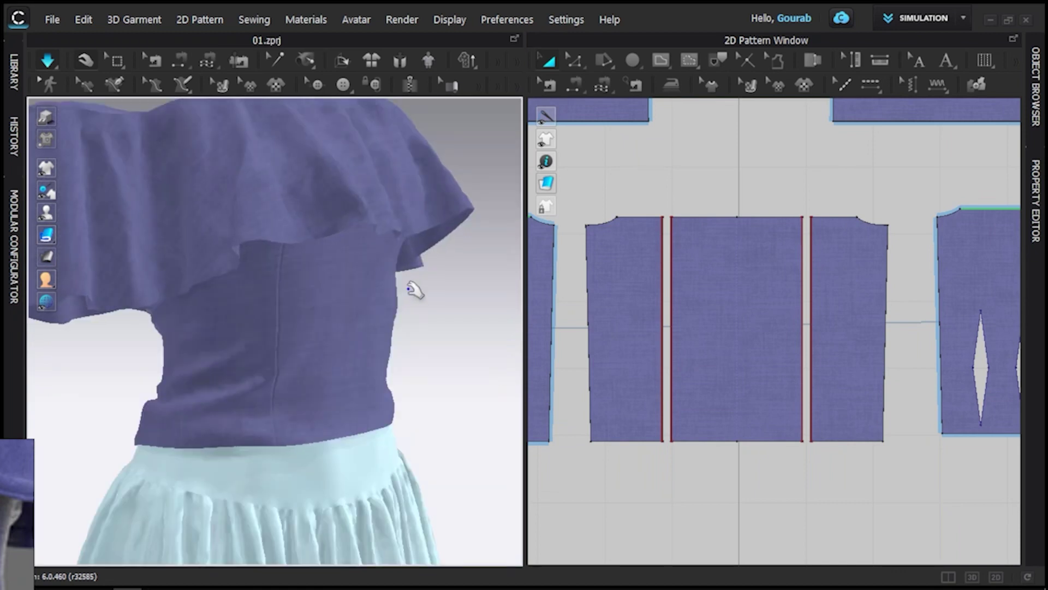
scroll(316, 334, "up", 3)
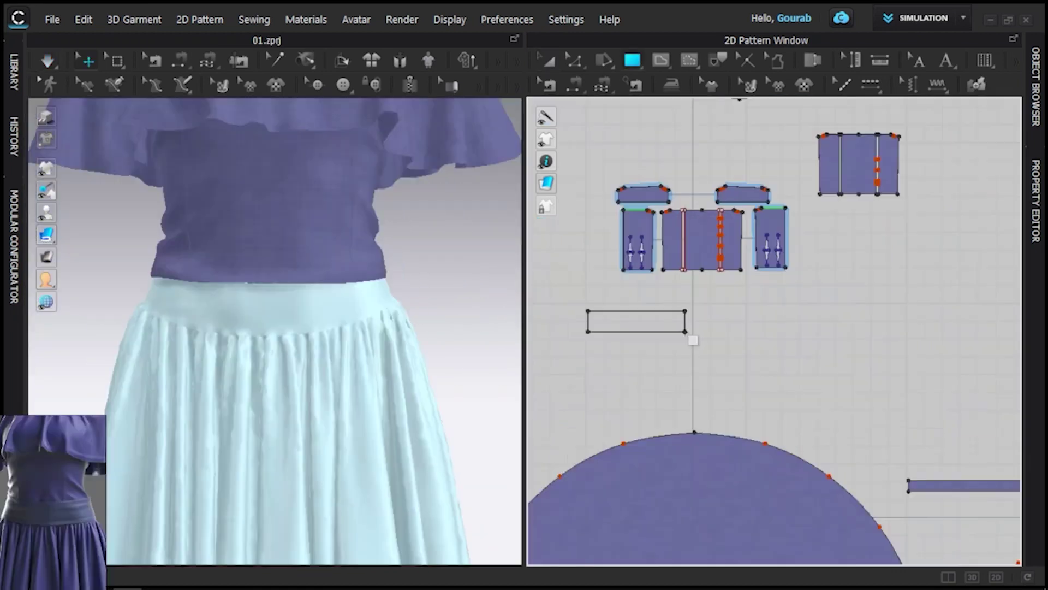
Draw a rectangular waistband piece about 57 mm high below the bodice patterns and arrange it around one side of the avatar's waist
left_click_drag(691, 340, 687, 330)
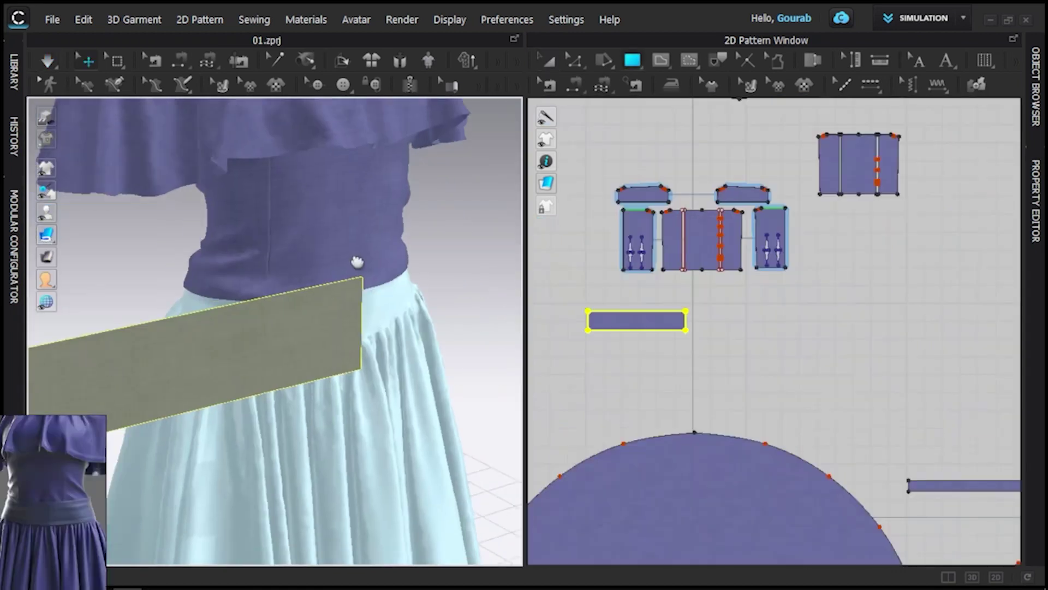
scroll(682, 307, "up", 3)
key("shift+a")
left_click(680, 339)
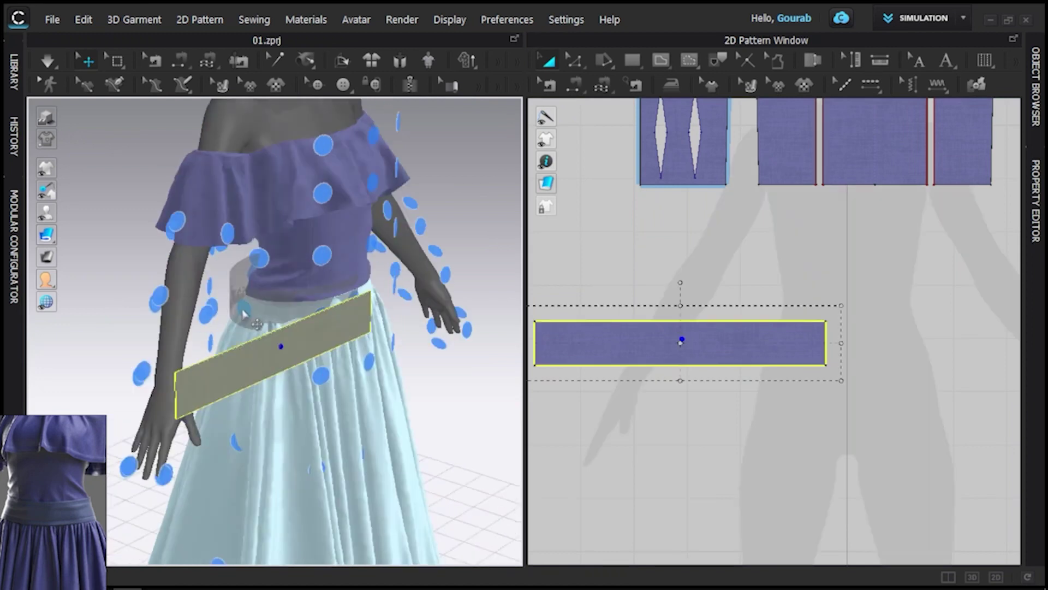
left_click(266, 278)
scroll(265, 279, "up", 2)
right_click_drag(266, 279, 304, 312)
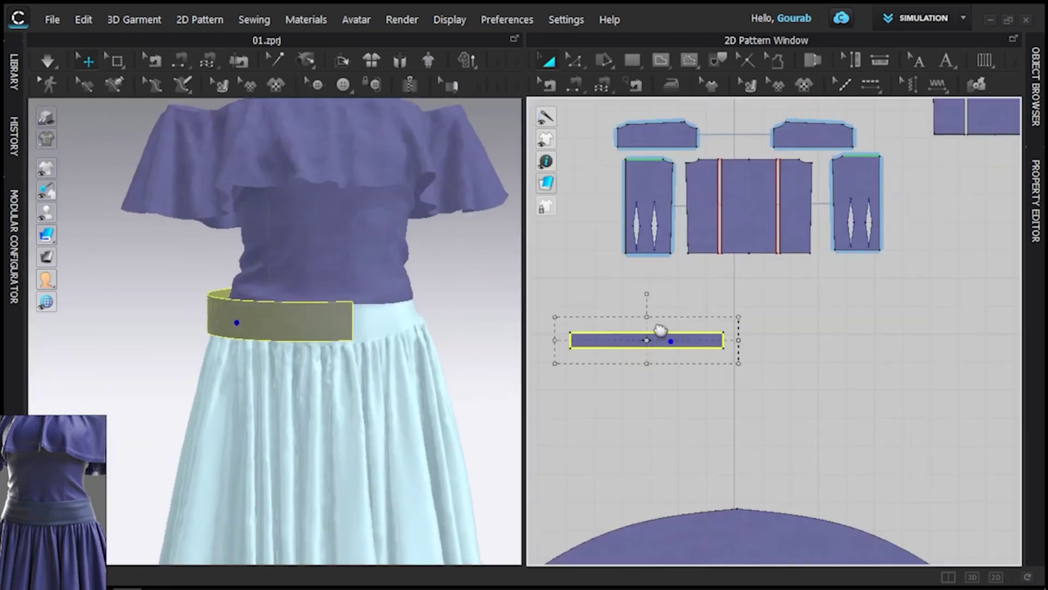
Complete the outer waistband with a matching piece sewn at the short ends, and simulate it with the rest of the dress frozen
right_click_drag(648, 337, 617, 338)
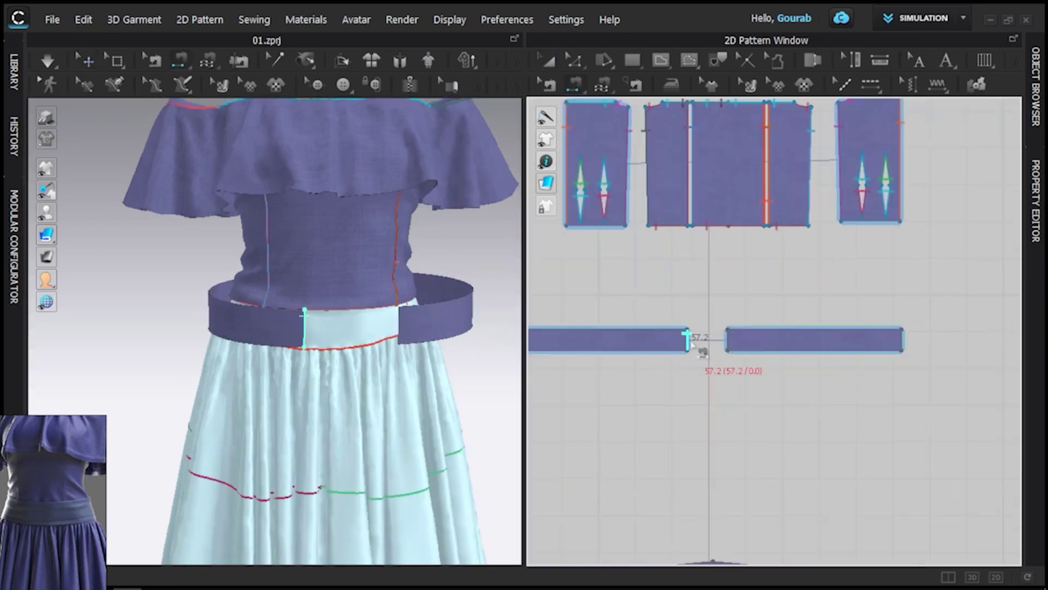
scroll(578, 337, "down", 2)
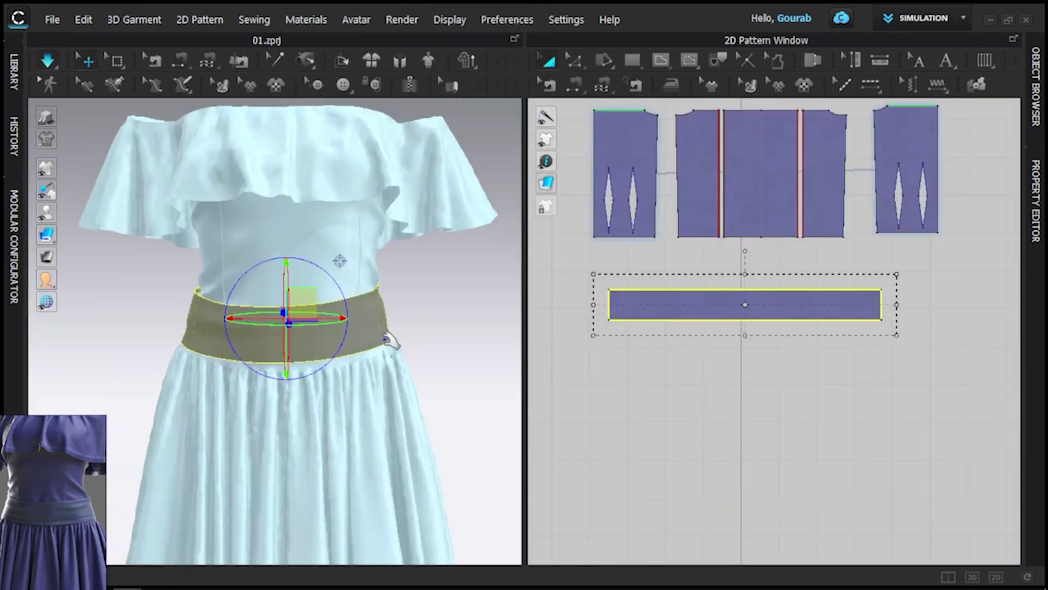
key("q")
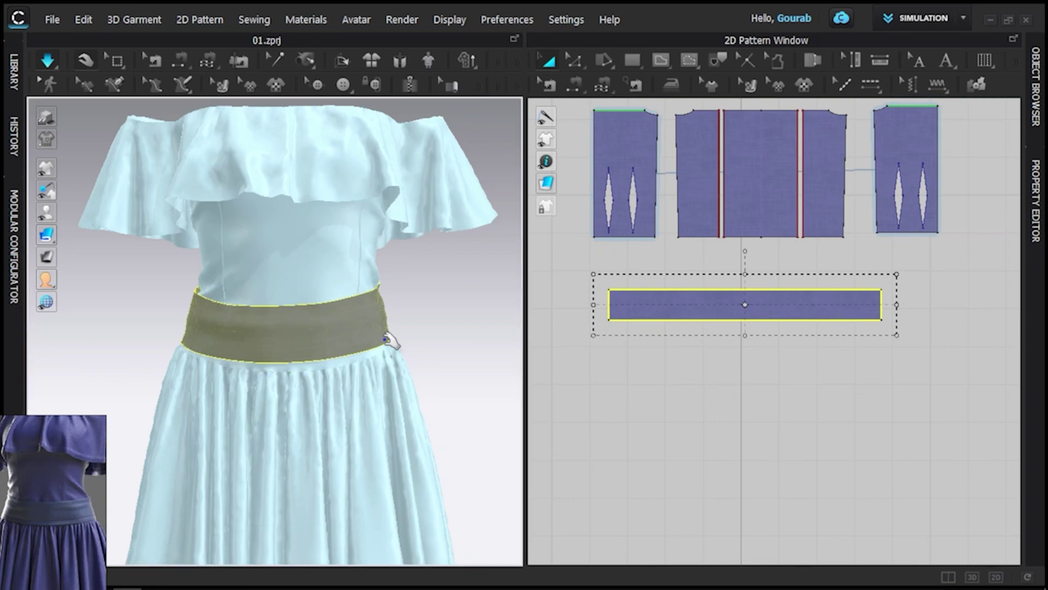
Create an under-layer clone of the waistband and place it directly below the original band pattern
scroll(720, 305, "up", 2)
right_click(714, 304)
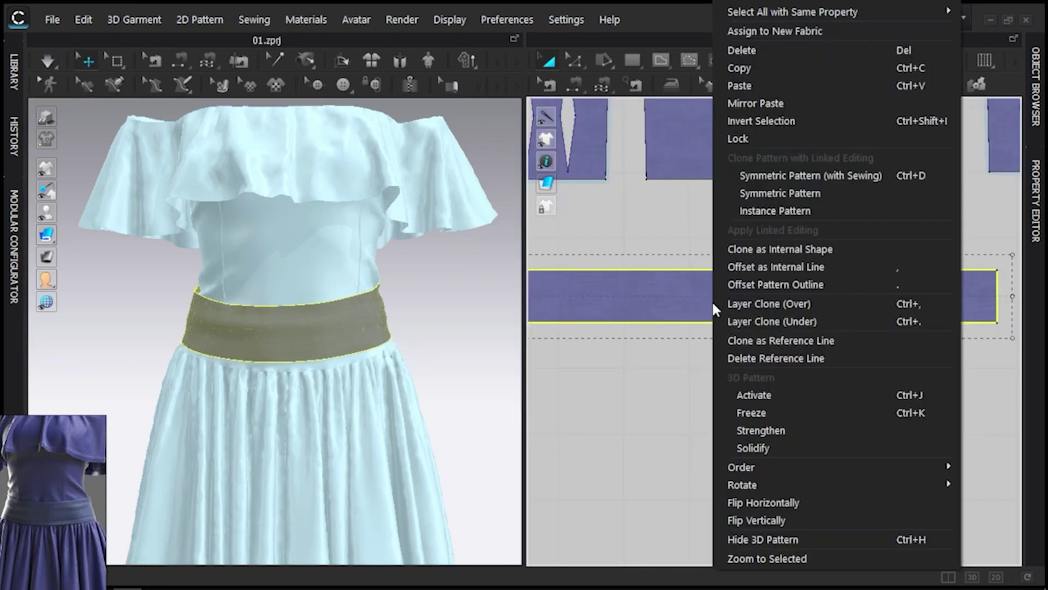
left_click(785, 322)
scroll(746, 385, "down", 2)
left_click(755, 374)
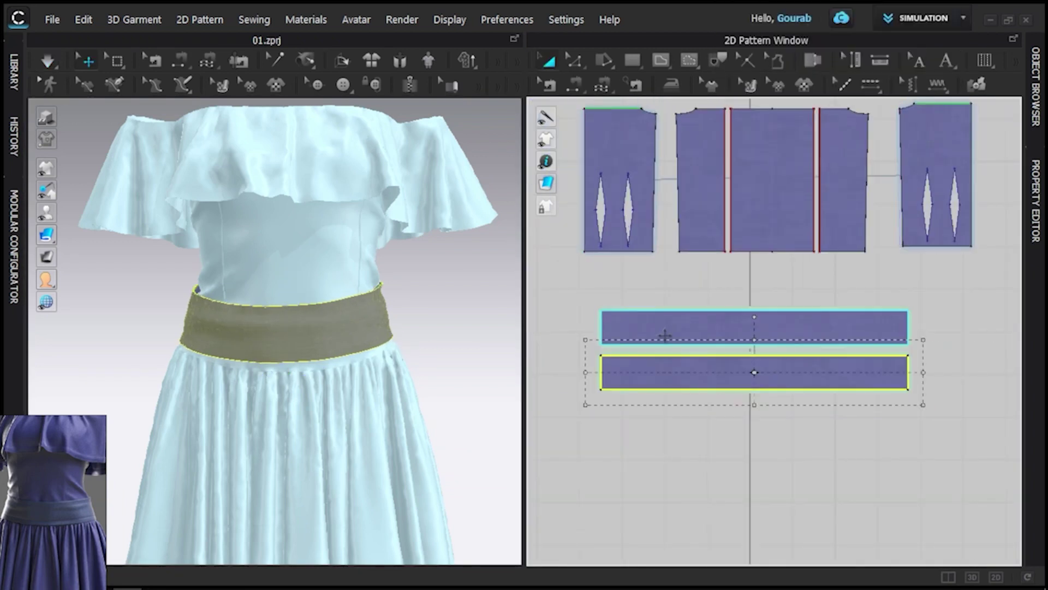
Offset the long edges of both waistband layers inward as single internal lines at 15 mm, and simulate
right_click(677, 328)
left_click(626, 272)
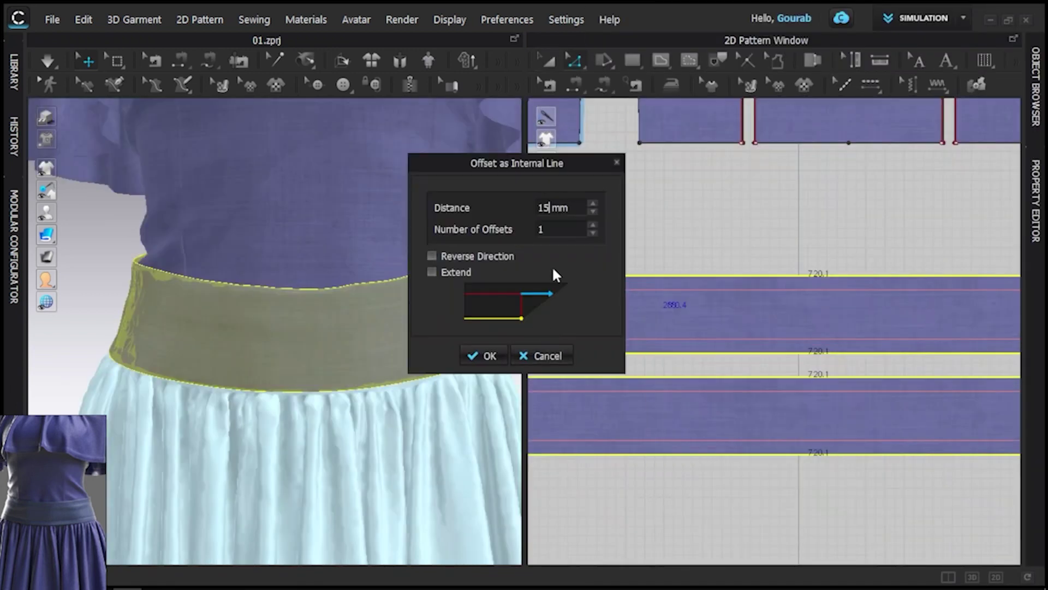
key("Return")
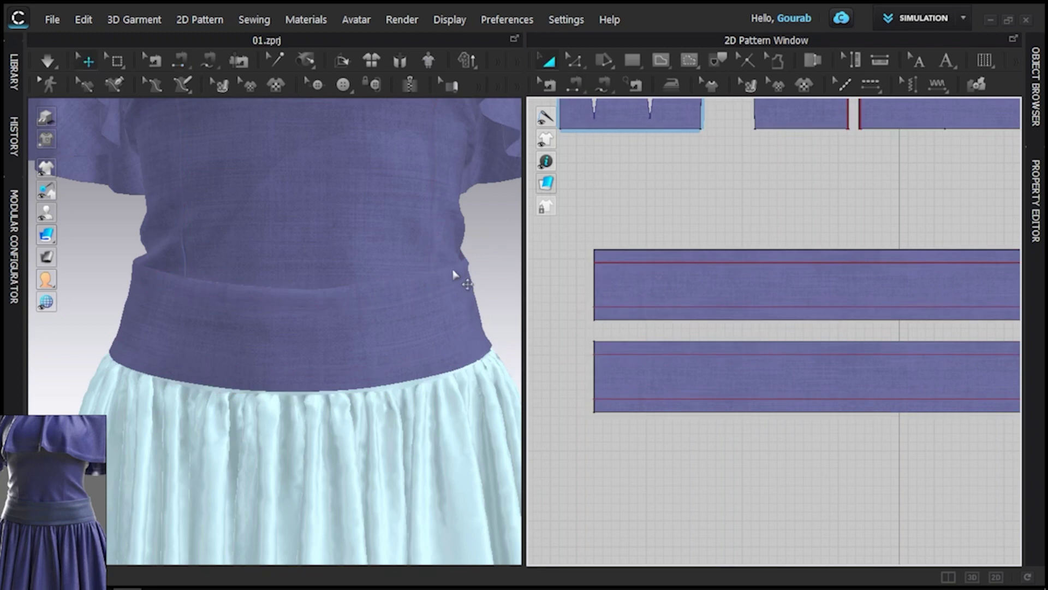
key("space")
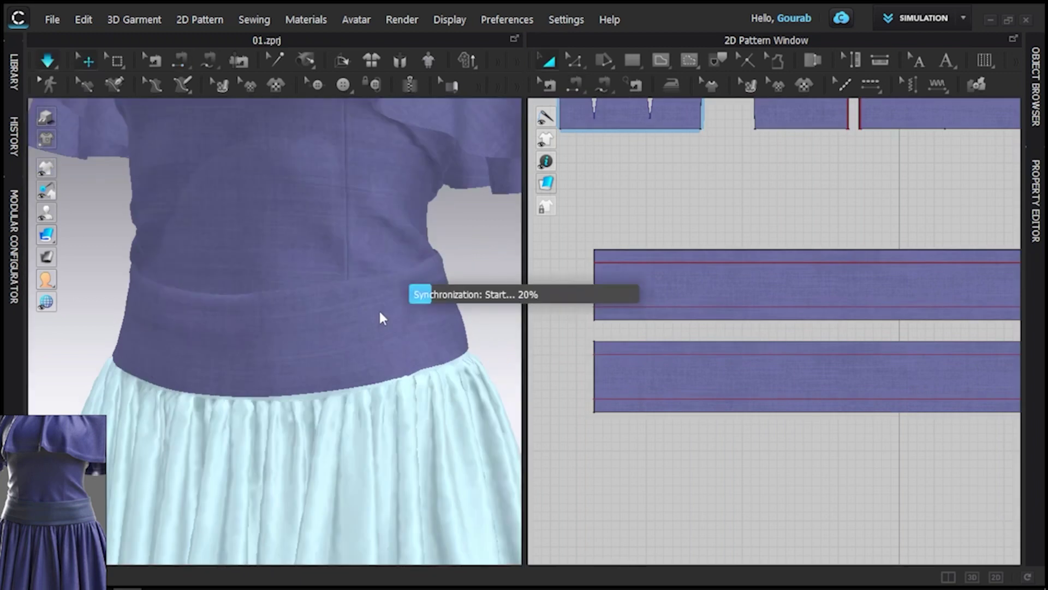
key("space")
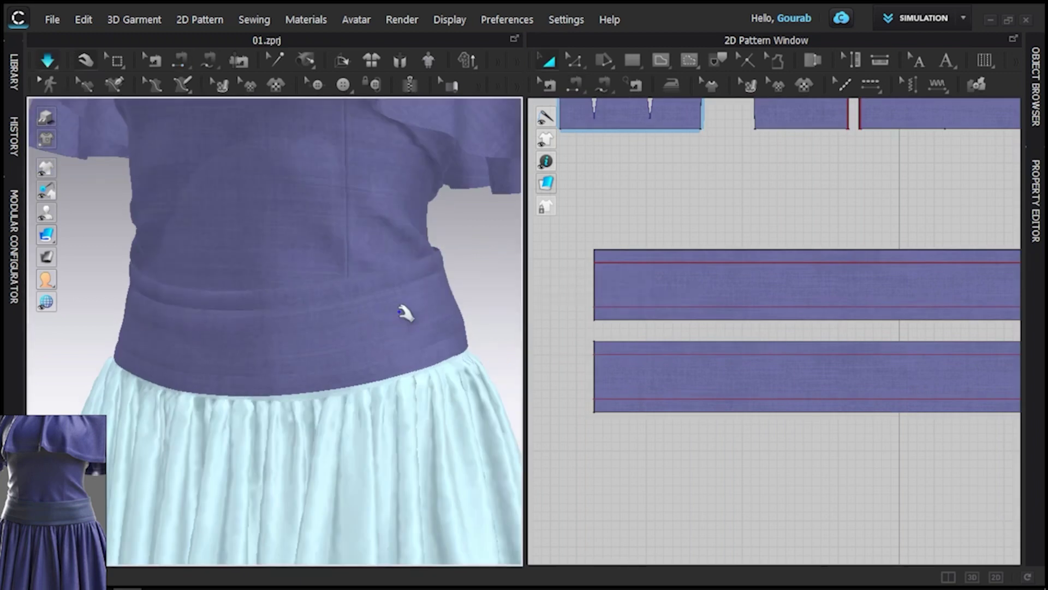
Pull the ruffle's upper edge into place on the avatar's shoulder while simulating
scroll(403, 346, "down", 5)
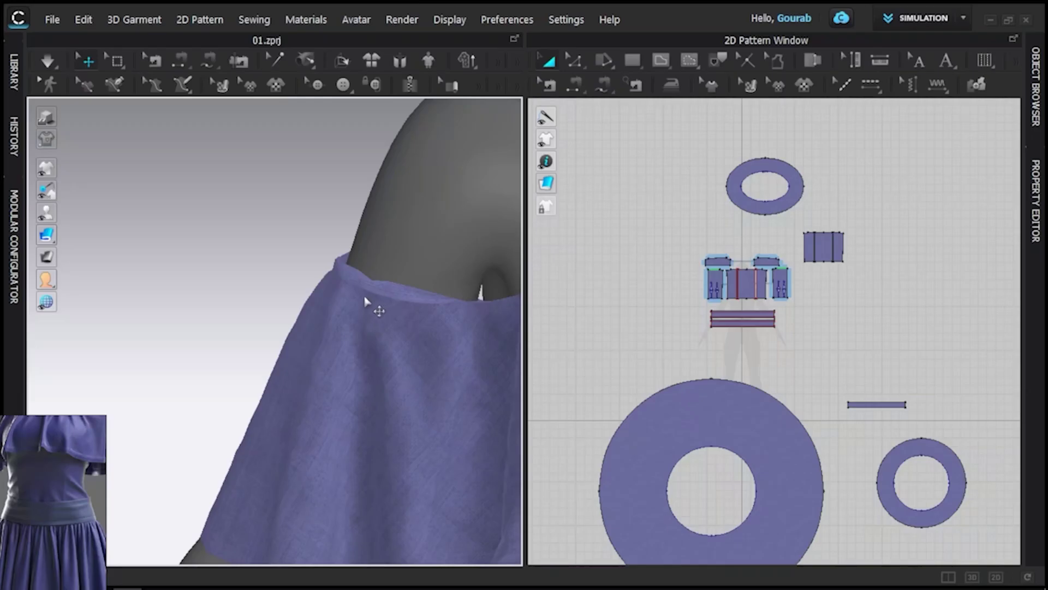
left_click(388, 258)
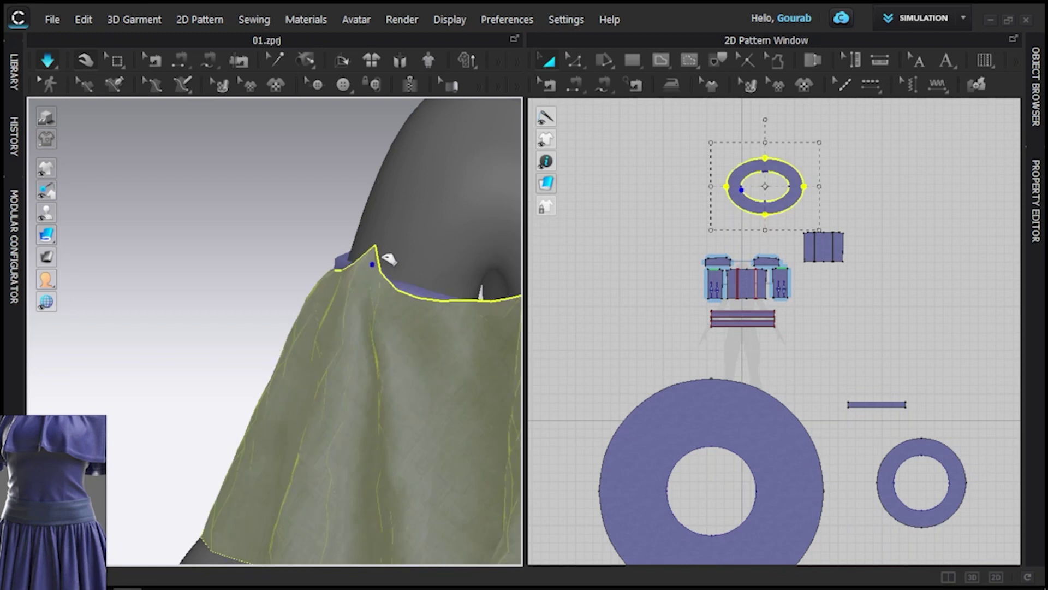
left_click_drag(389, 259, 369, 264)
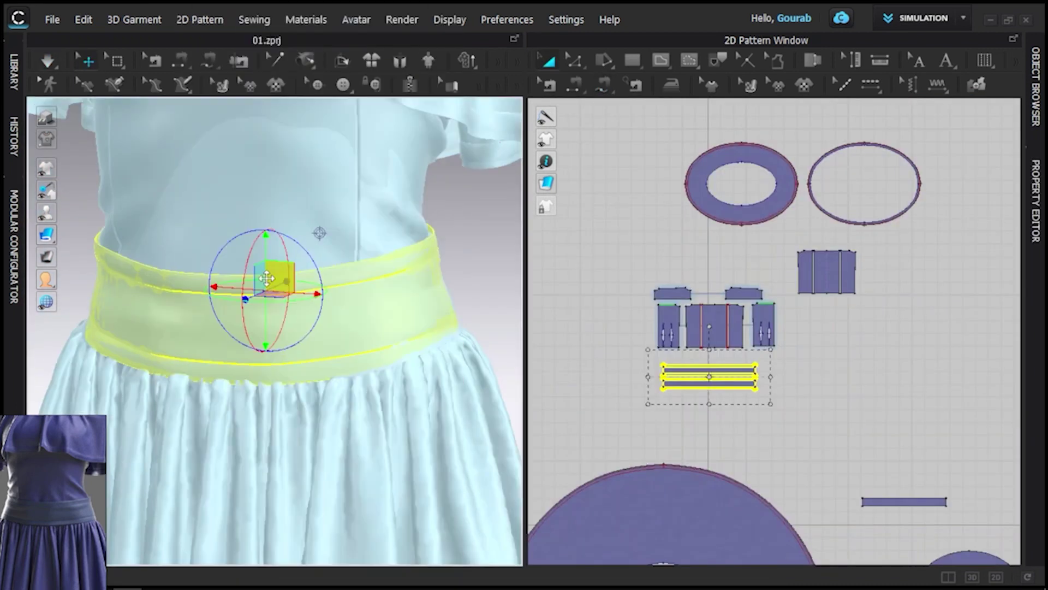
Stiffen both waistband layers for simulation and check how the band sits around the waist
right_click(271, 262)
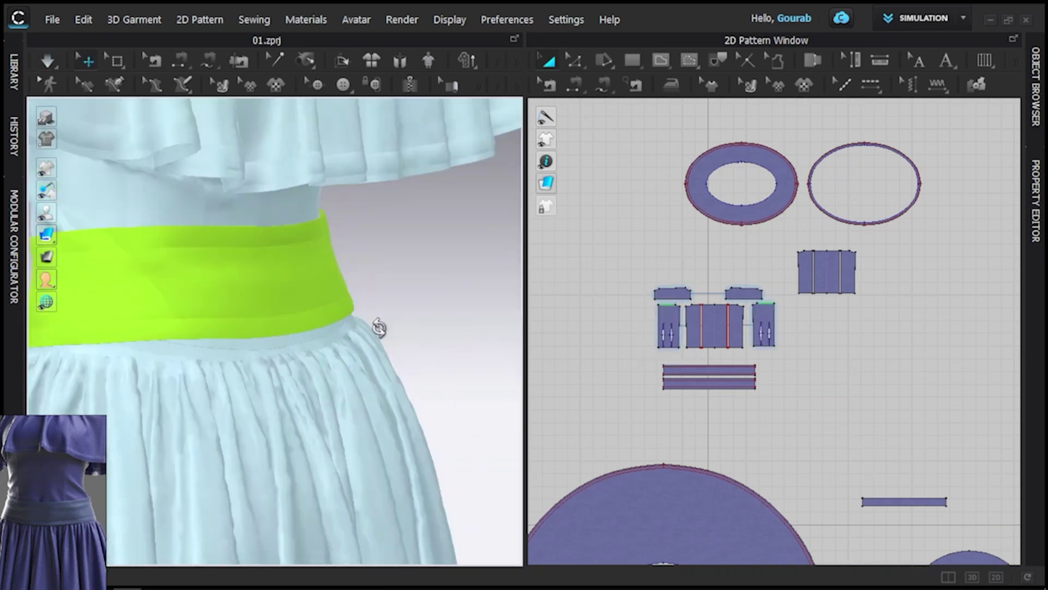
scroll(391, 344, "down", 5)
scroll(343, 343, "up", 4)
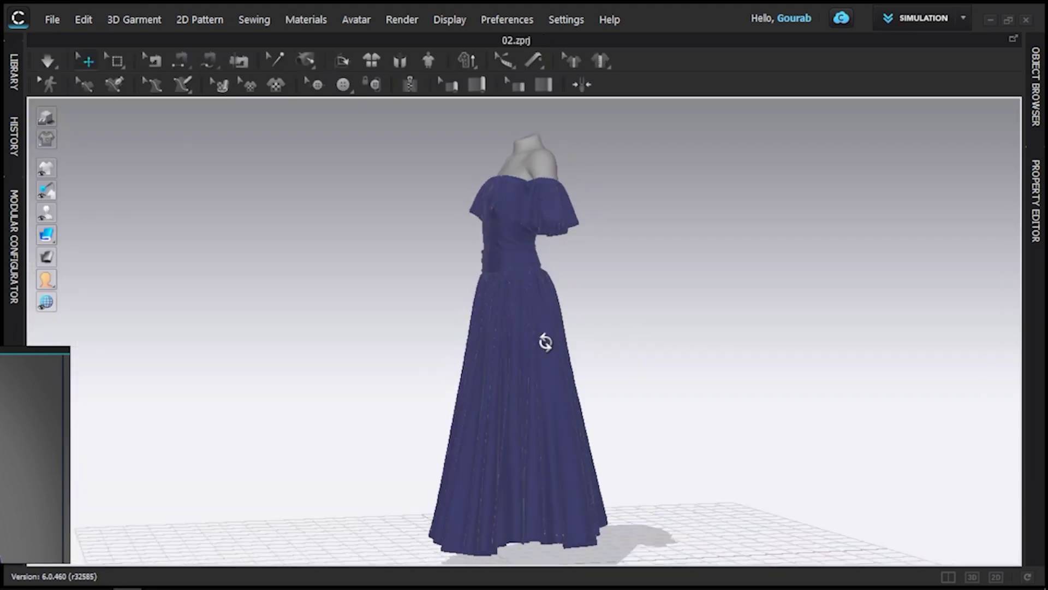
Turn the finished dress to the front and show its render beside the 3D view
right_click_drag(543, 342, 598, 376)
left_click(995, 578)
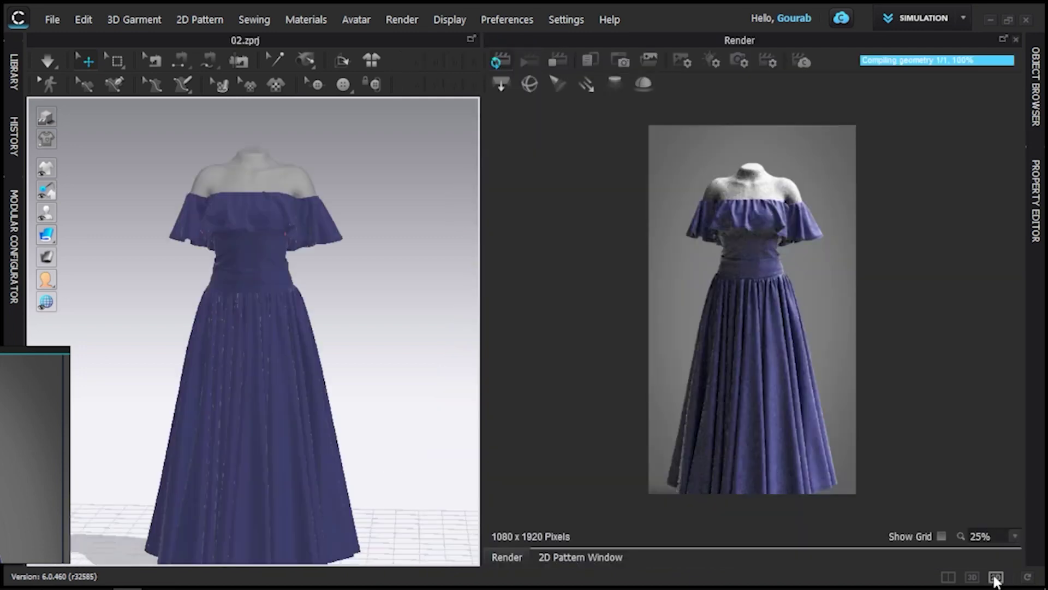